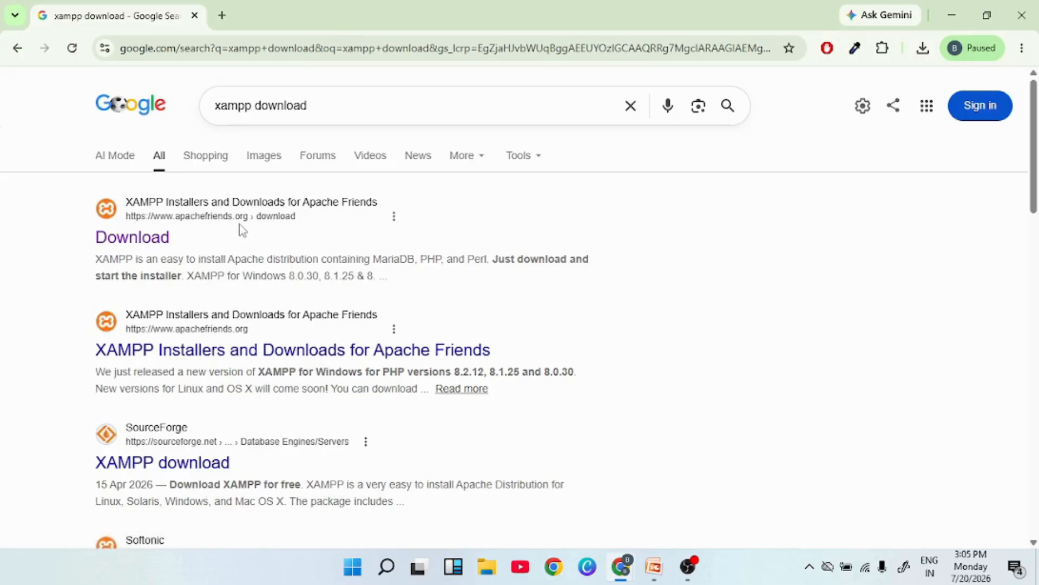
Open the apachefriends.org download page and download the 64-bit XAMPP 8.0.30 Windows installer.
click(146, 239)
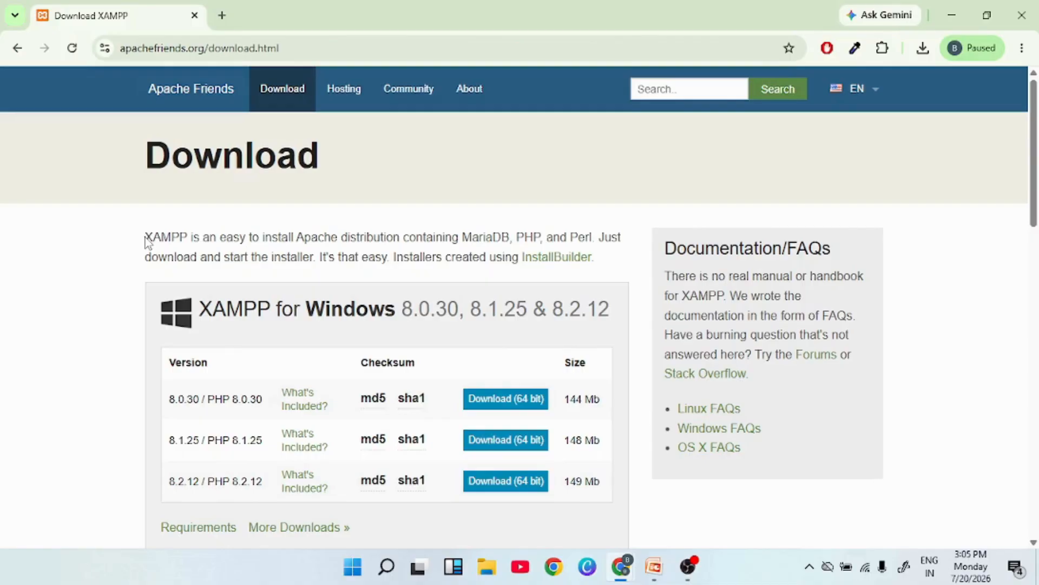
scroll(616, 292, down, 1)
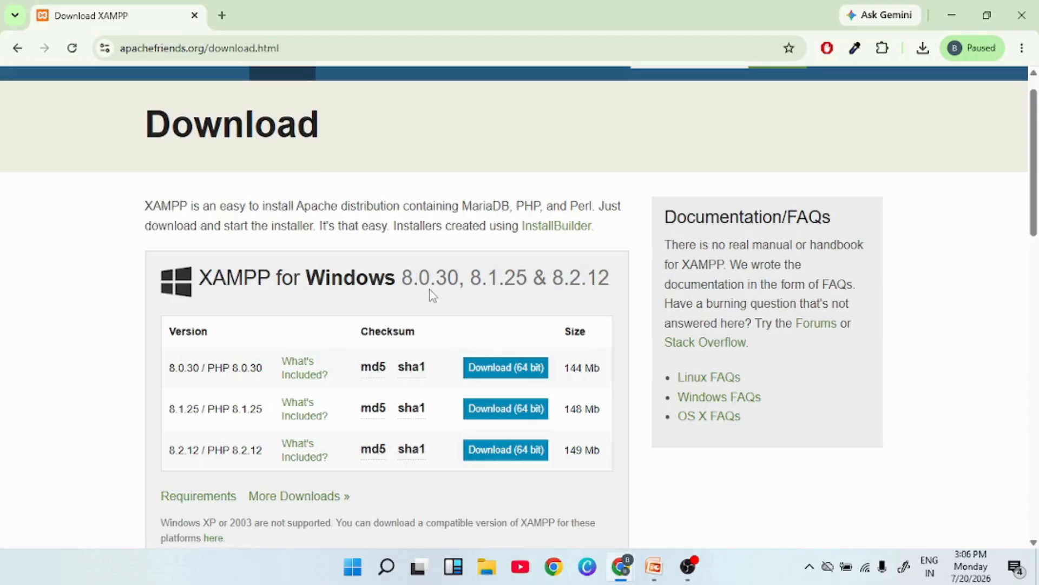
click(499, 378)
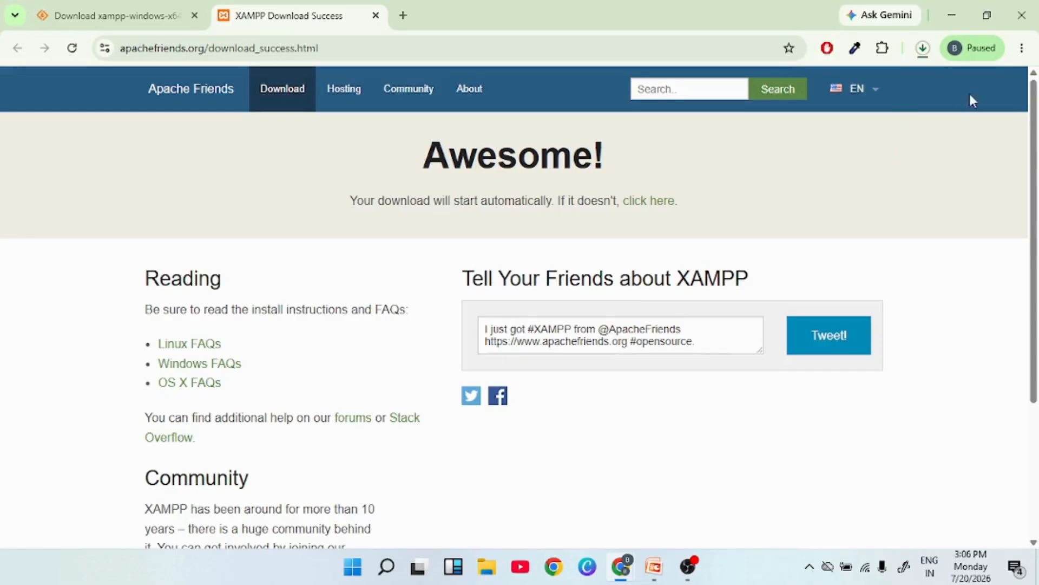
Check the XAMPP download's progress, then bring up the WordPress_Class_1_Local_Installation slides in PowerPoint.
click(922, 49)
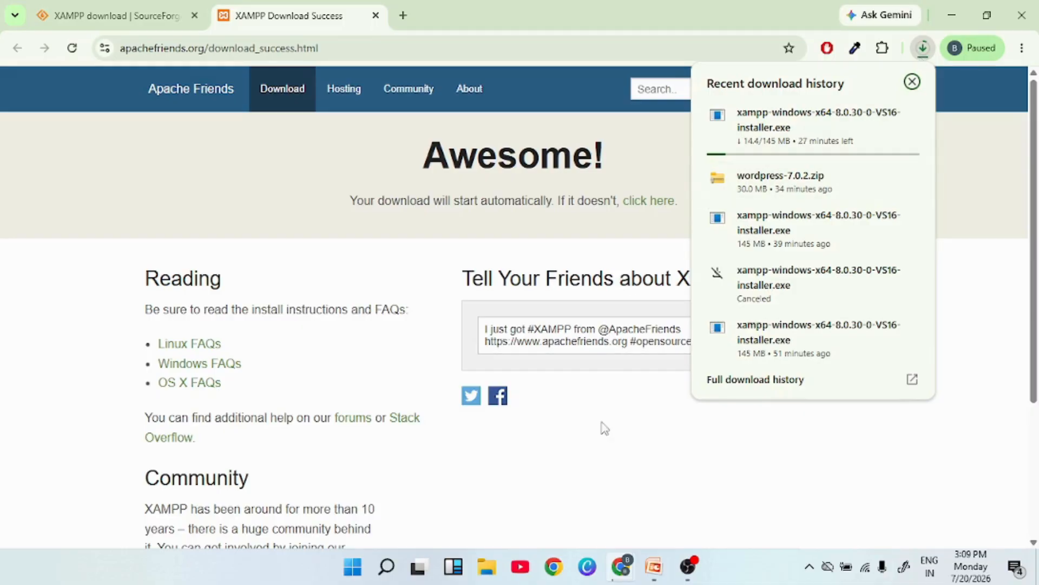
click(654, 566)
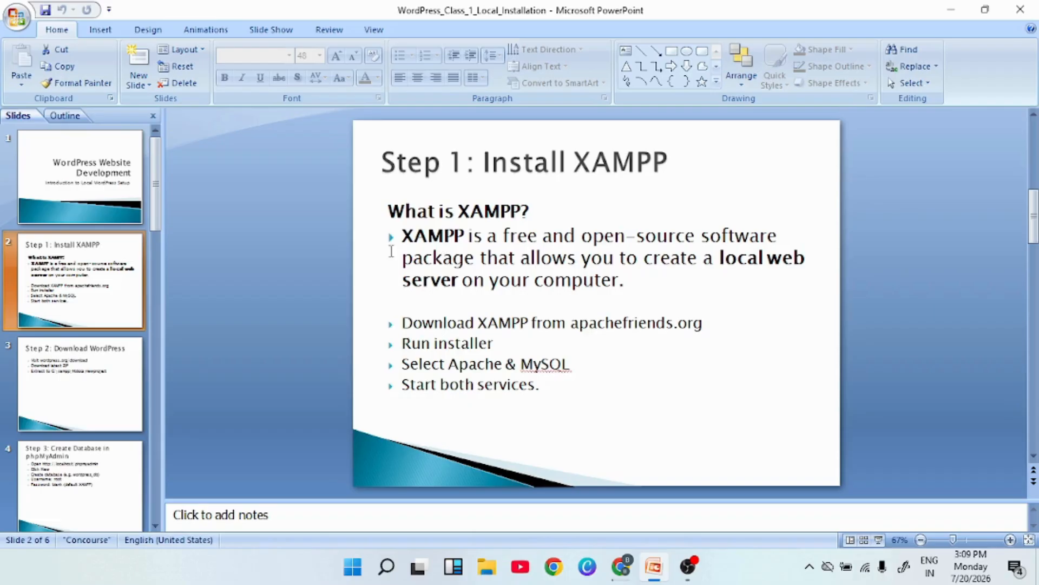
View slide 3, 'Step 2: Download WordPress', then return to Chrome's XAMPP Download Success page.
click(49, 378)
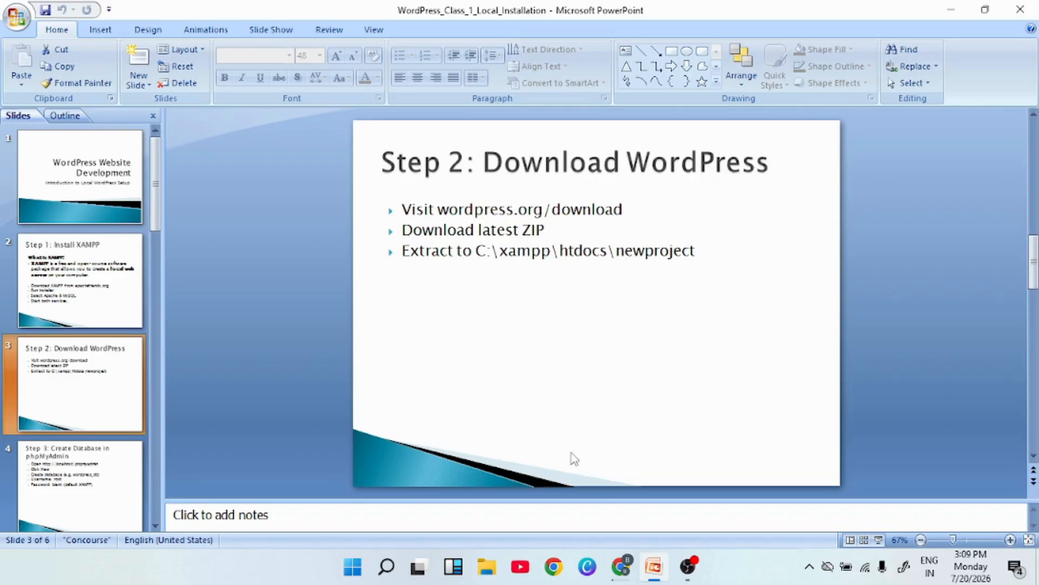
mouse_move(622, 572)
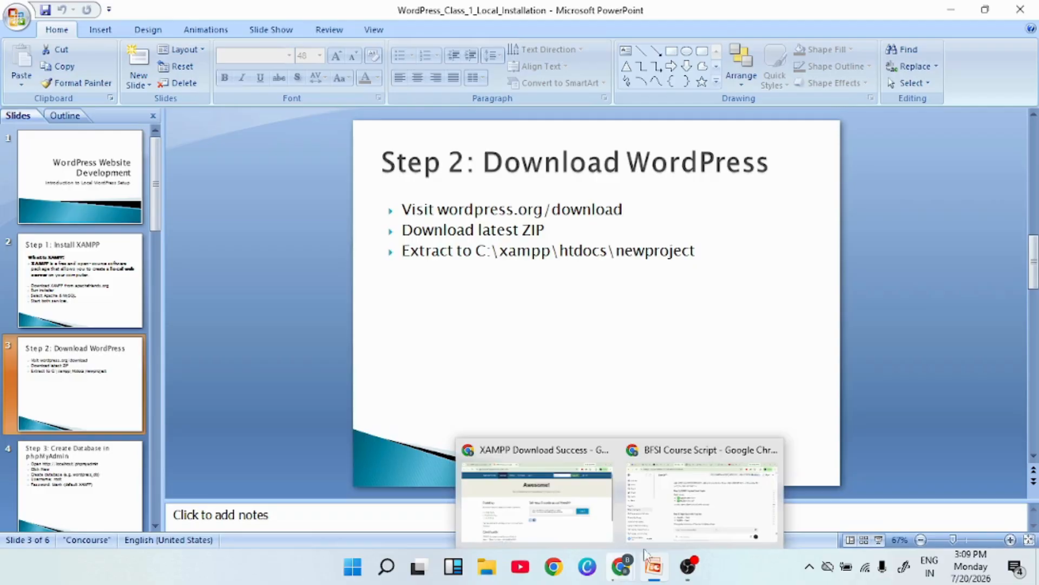
click(562, 494)
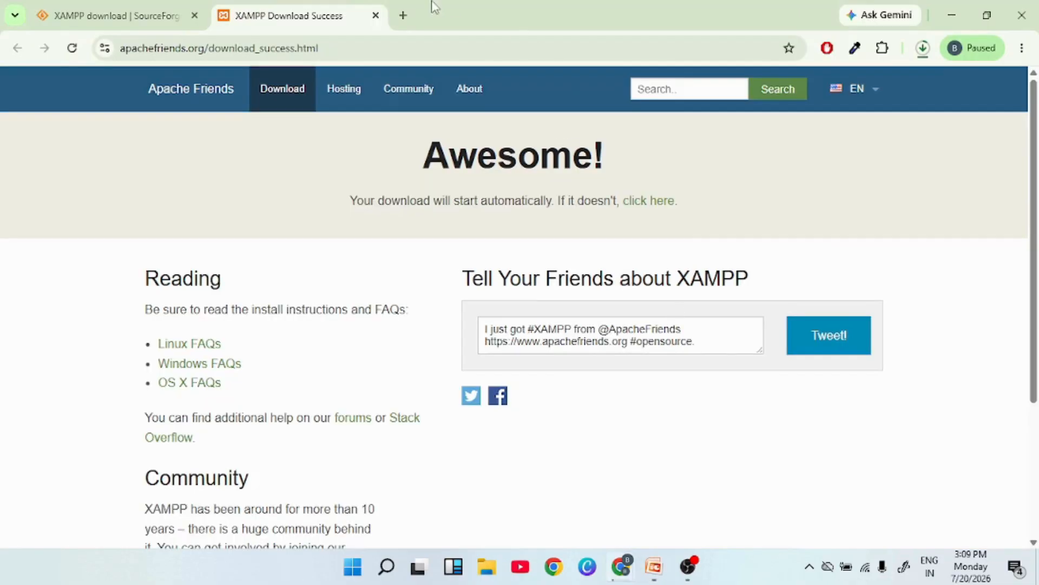
In a new tab, search 'wordpress download' and open the wordpress.org Get WordPress page.
click(403, 16)
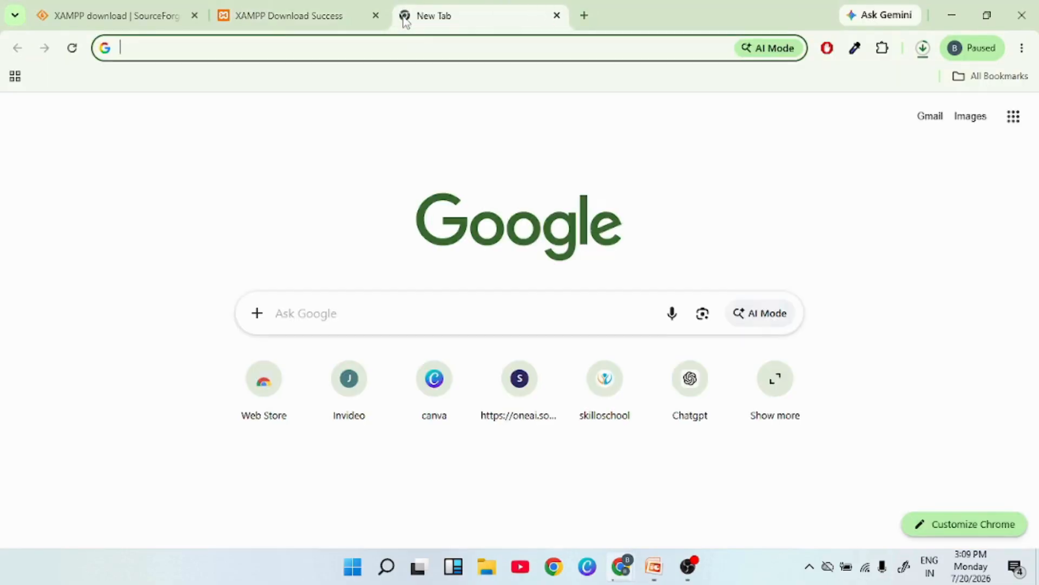
text(wor)
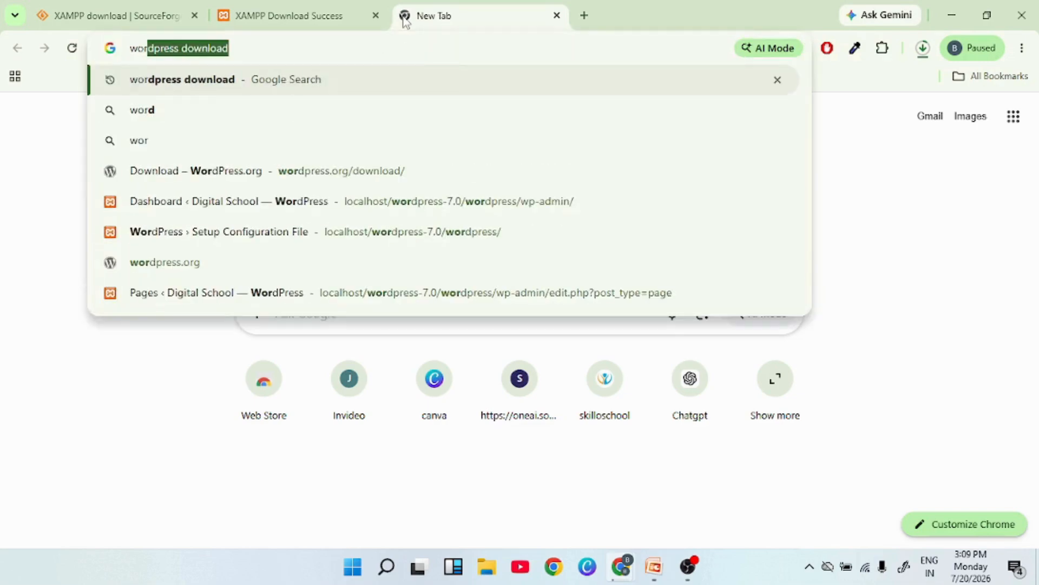
key(Right)
key(Return)
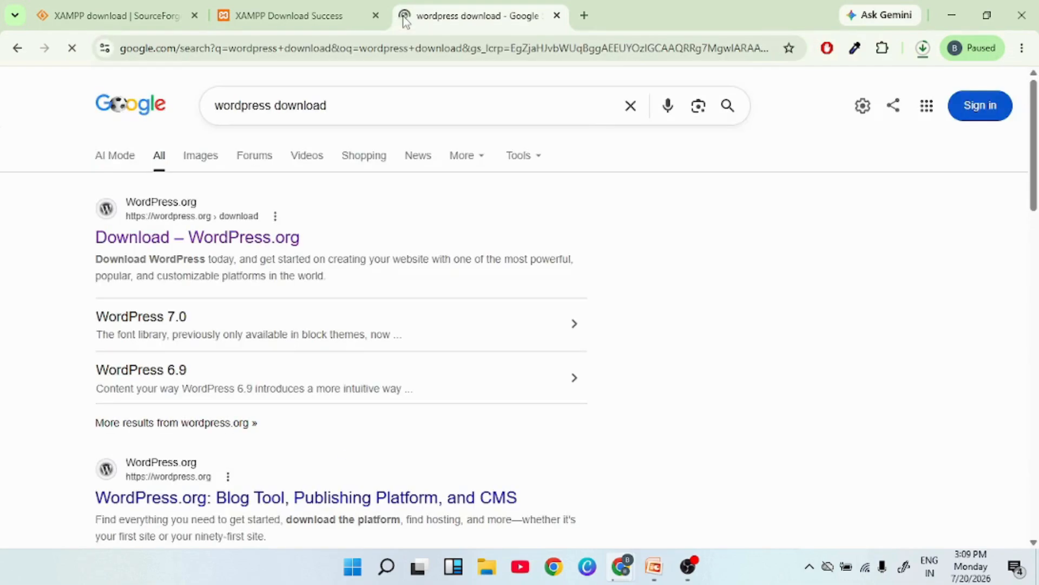
click(259, 247)
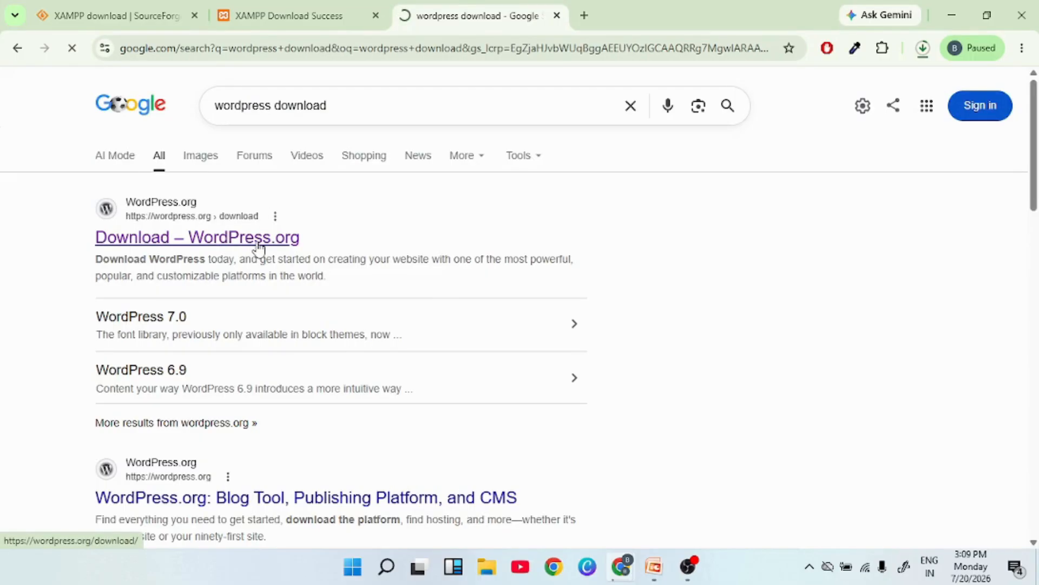
scroll(397, 357, down, 3)
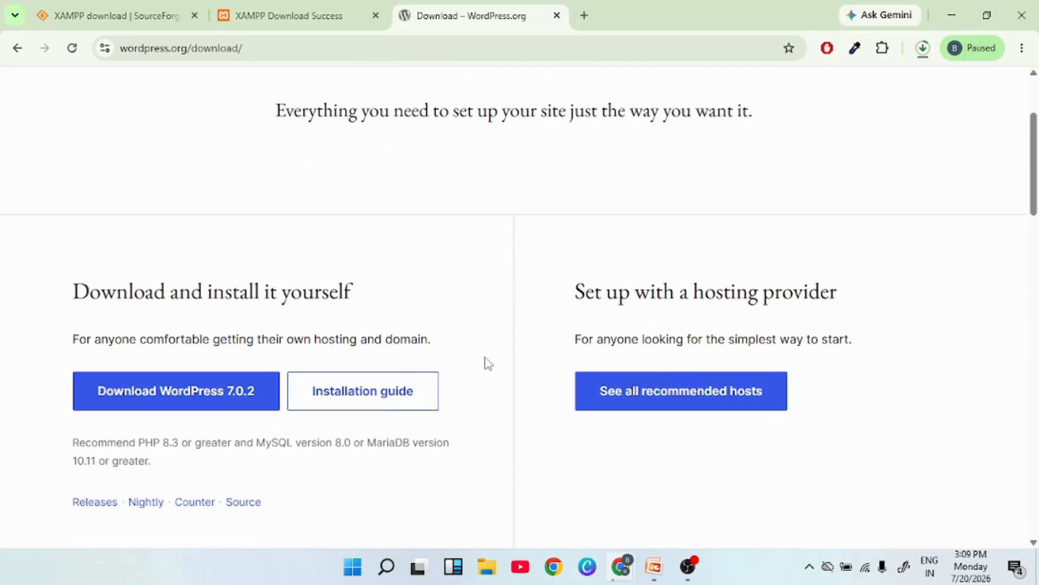
Download wordpress-7.0.2.zip, dismiss the Howdy popup, and show the finished 30 MB zip in its folder.
click(180, 401)
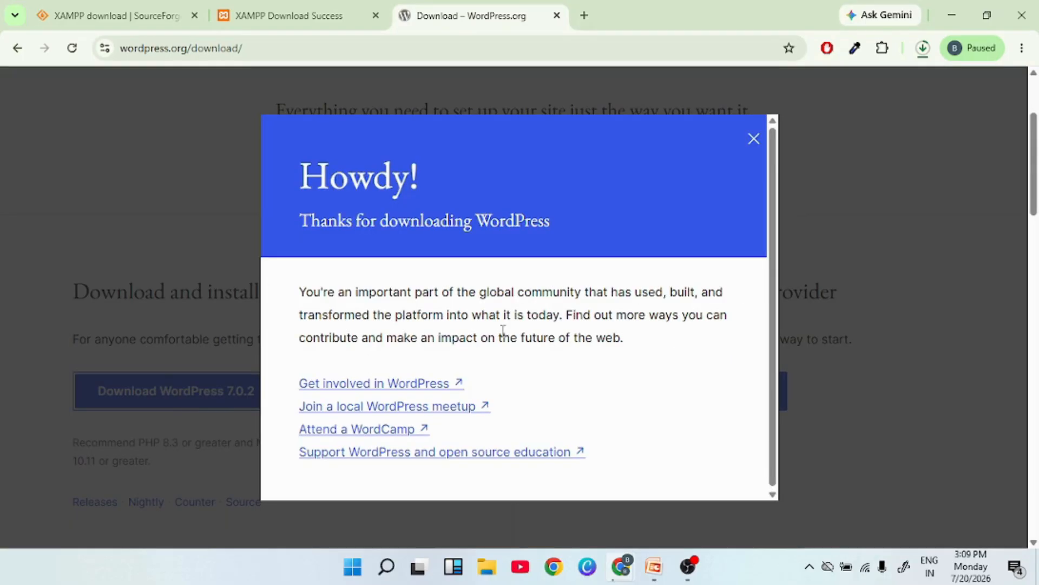
click(751, 141)
click(923, 50)
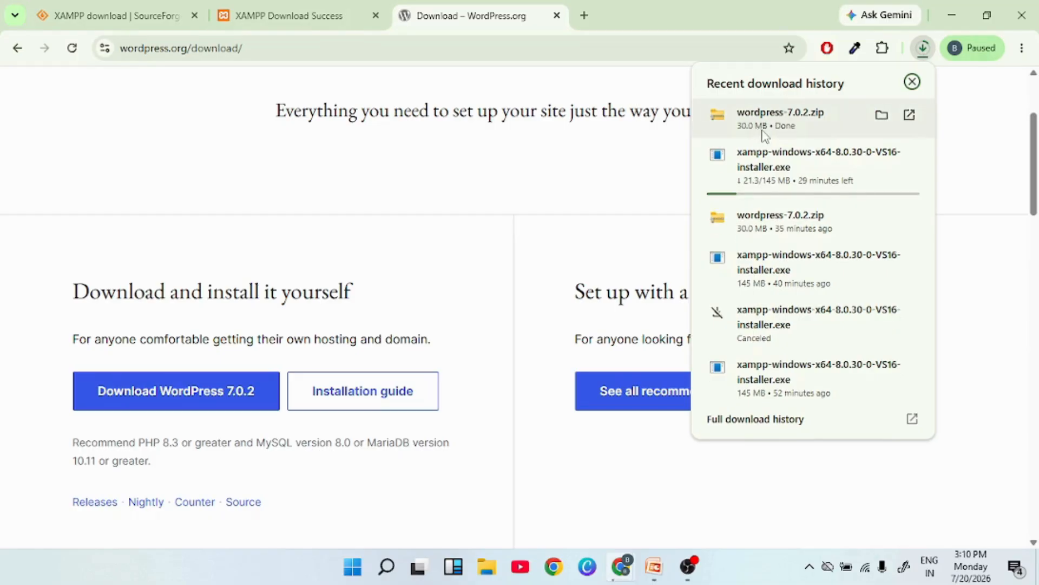
click(881, 115)
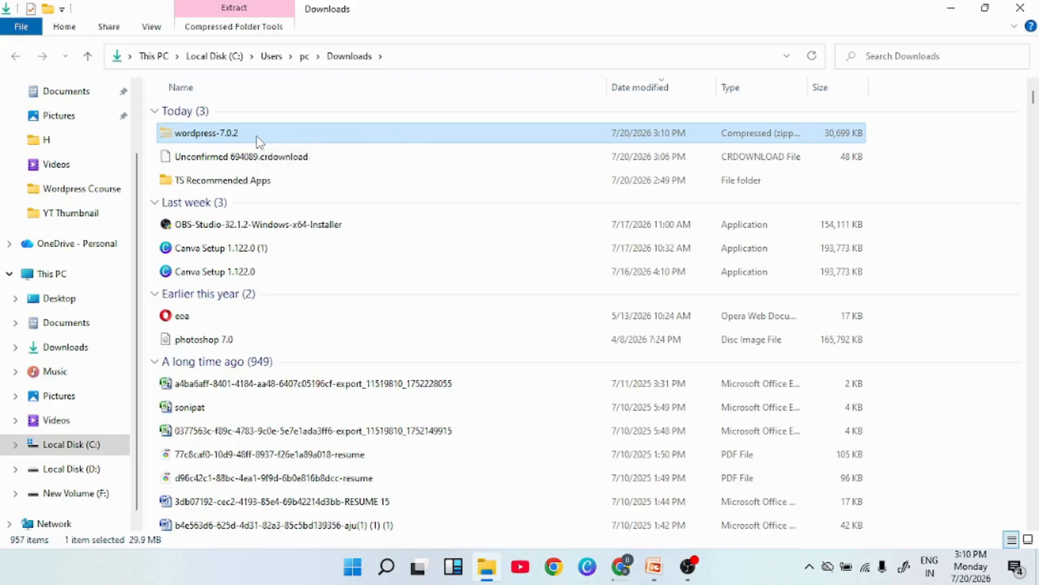
Paste the WordPress zip onto Local Disk (D:) and extract all its files into D:\wordpress-7.0.2.
click(82, 469)
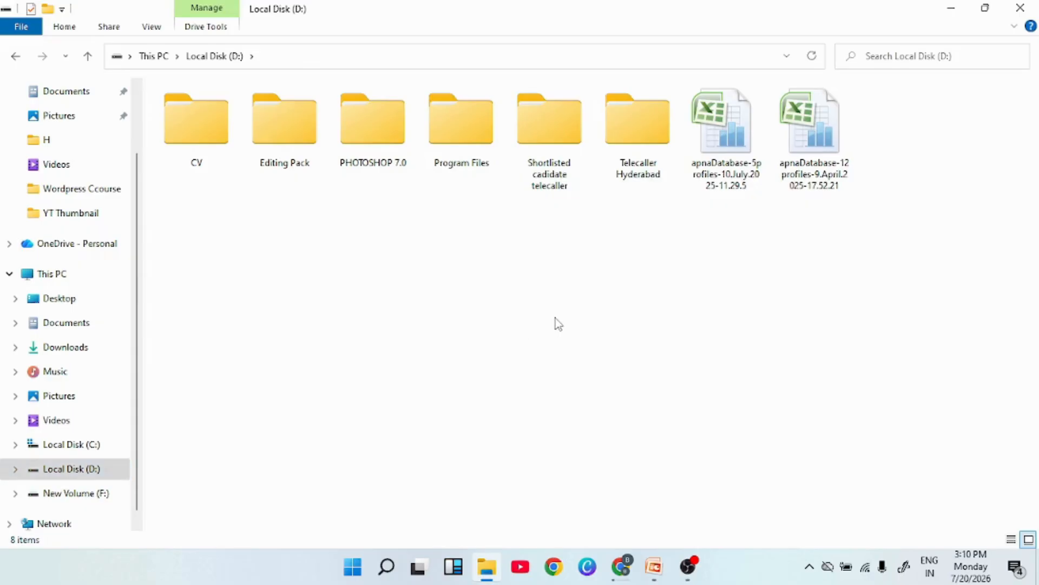
key(ctrl+v)
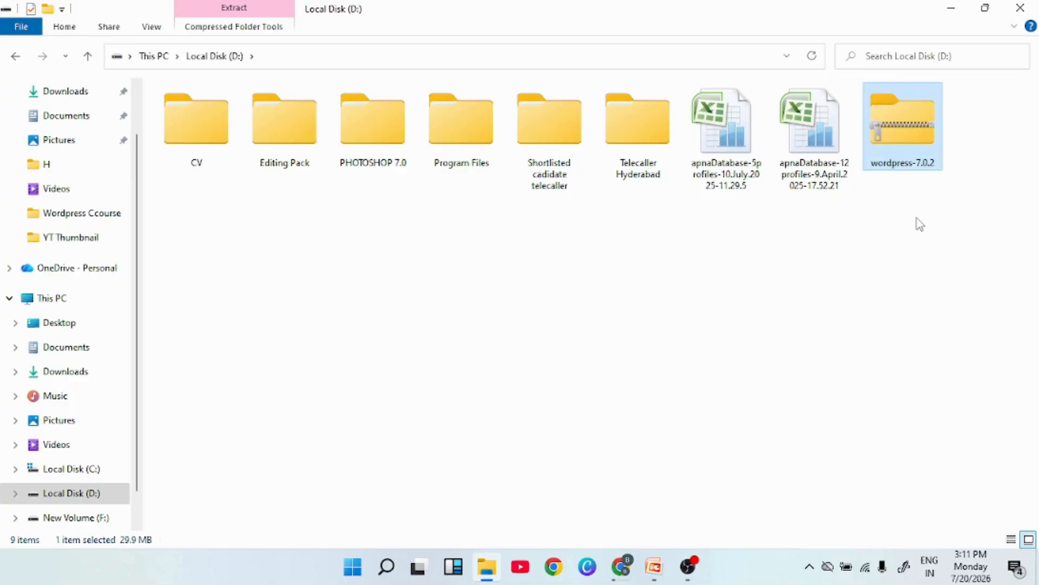
right_click(899, 125)
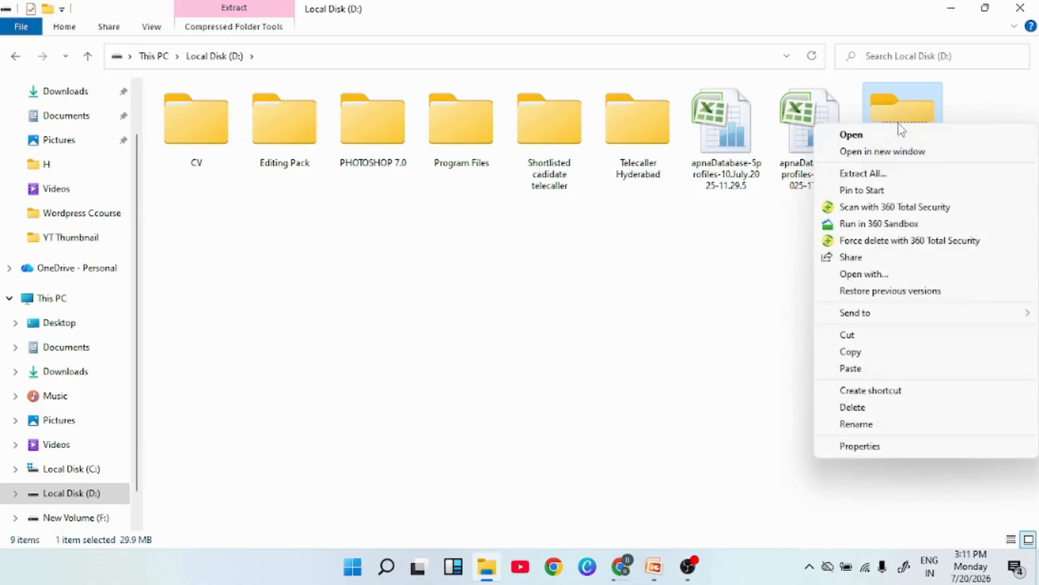
click(861, 175)
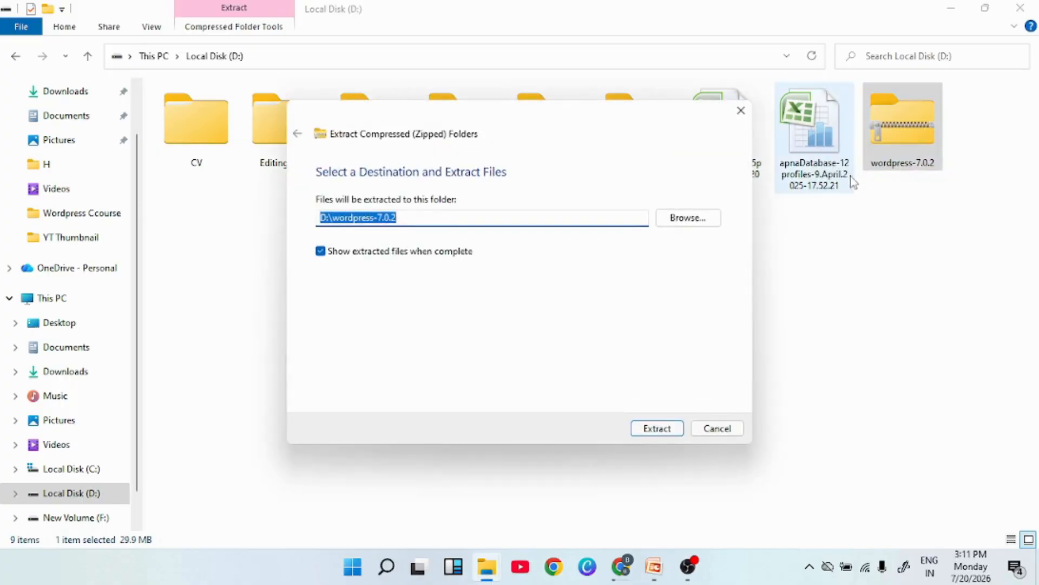
click(657, 433)
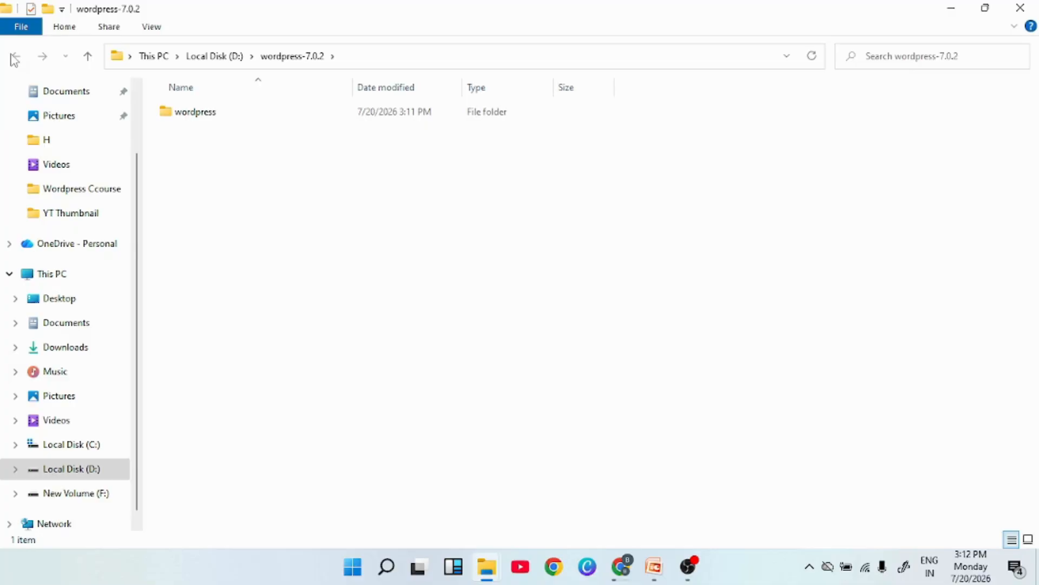
Rename the extracted wordpress folder inside D:\wordpress-7.0.2 to 'newproject'.
click(222, 56)
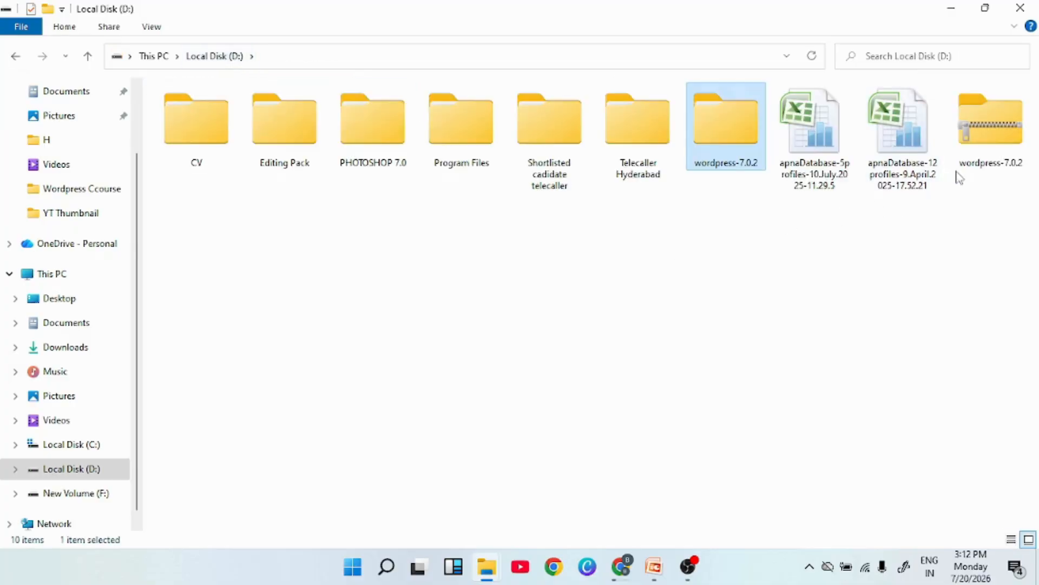
double_click(722, 136)
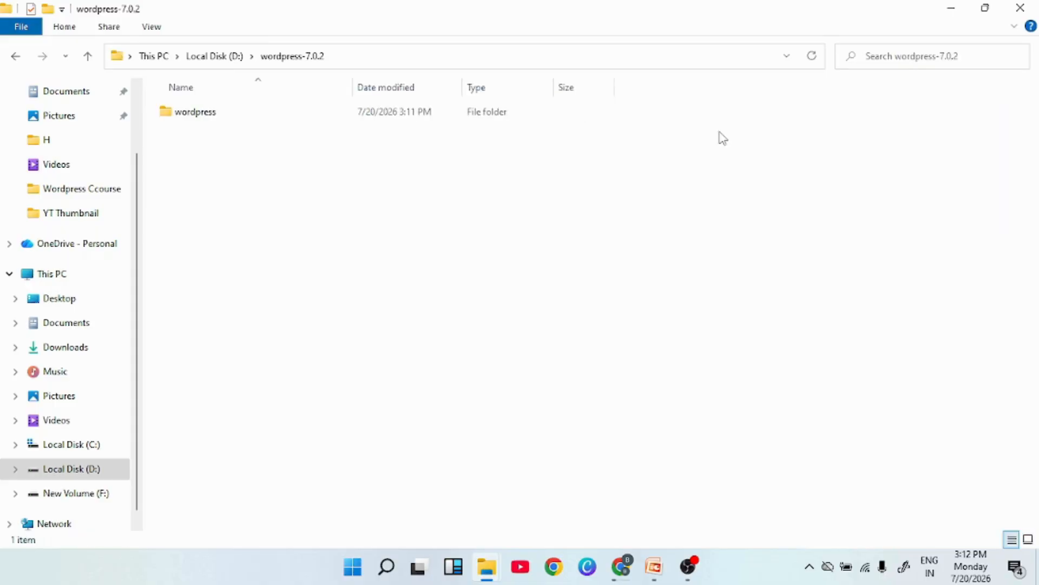
click(196, 120)
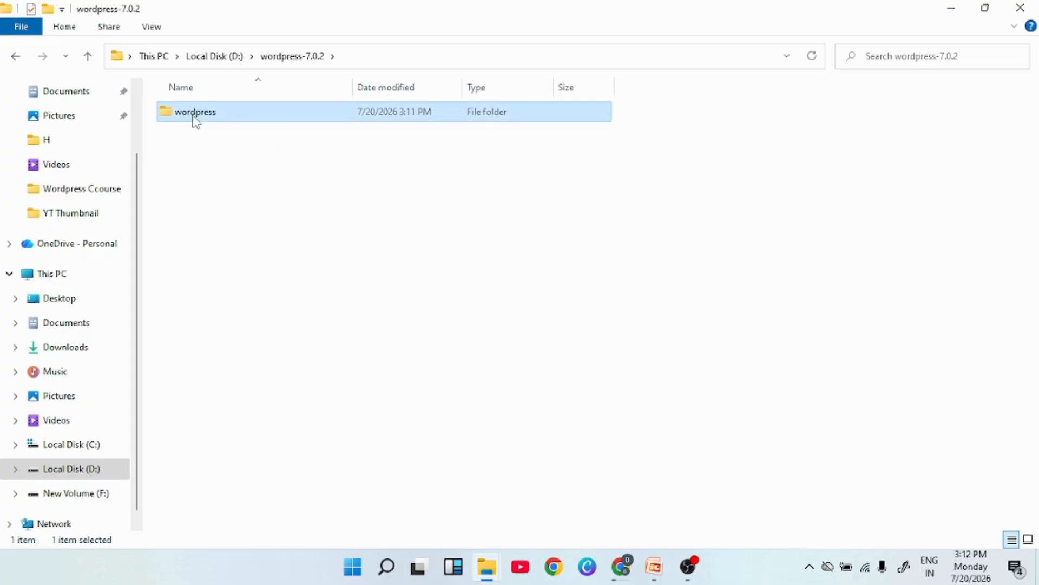
click(195, 113)
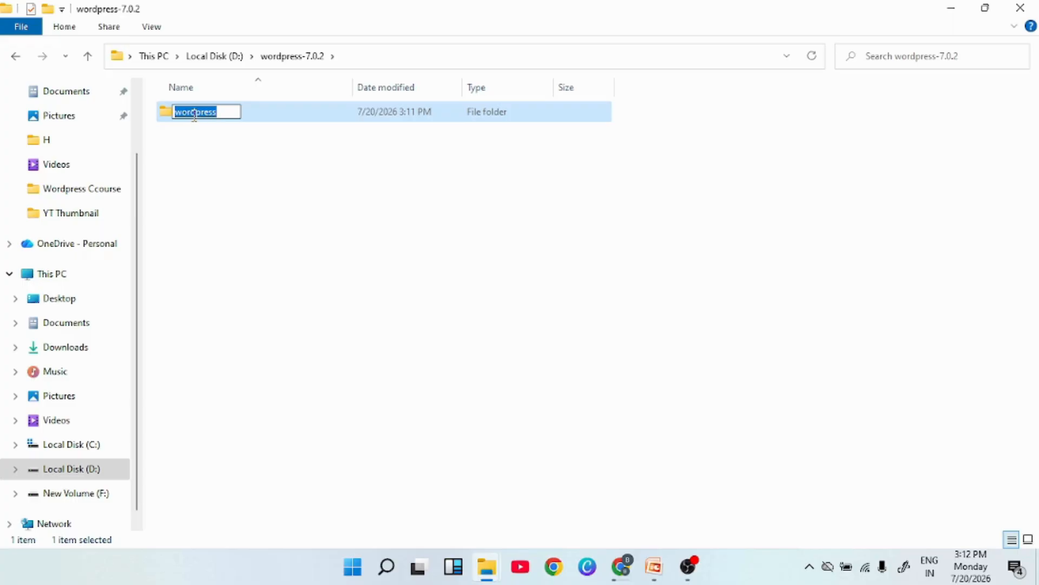
text(NewProject)
key(BackSpace)
key(BackSpace)
key(BackSpace)
key(BackSpace)
key(BackSpace)
key(BackSpace)
key(BackSpace)
key(BackSpace)
key(BackSpace)
key(BackSpace)
text(newproject)
key(Return)
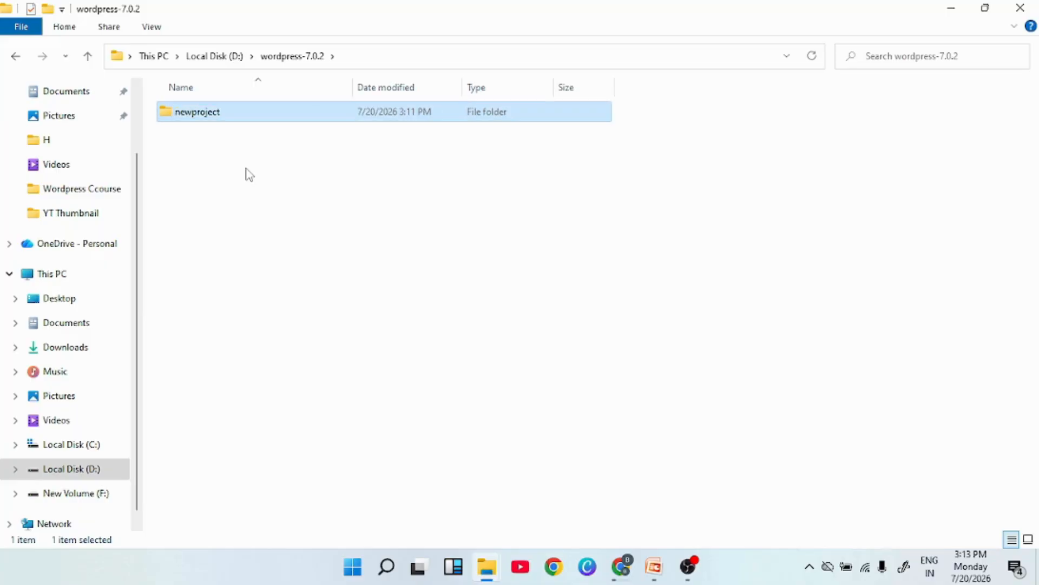
Confirm the newproject rename, then minimize Explorer and bring up the ChatGPT chat in Chrome.
click(16, 57)
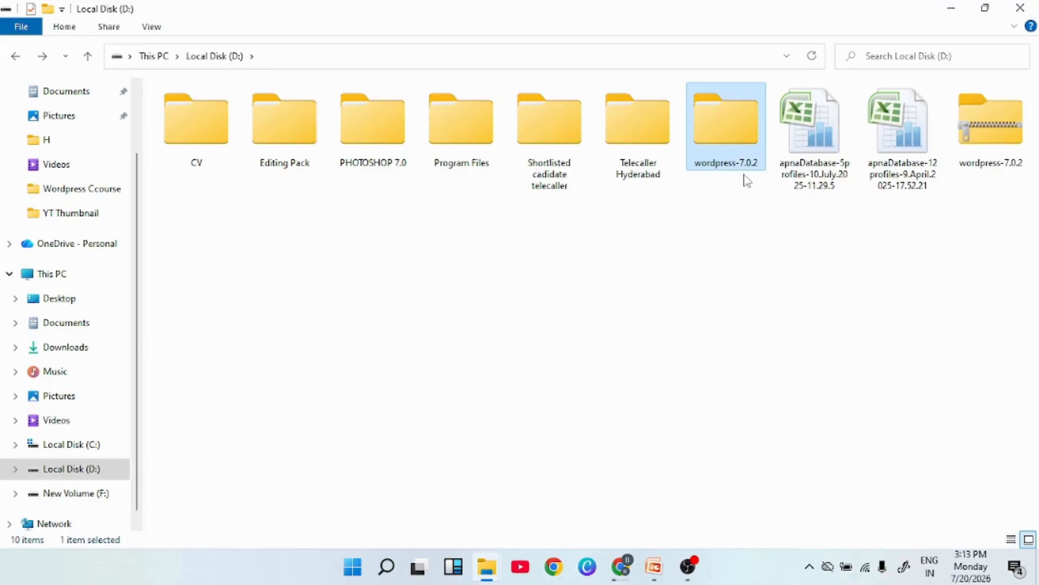
double_click(748, 157)
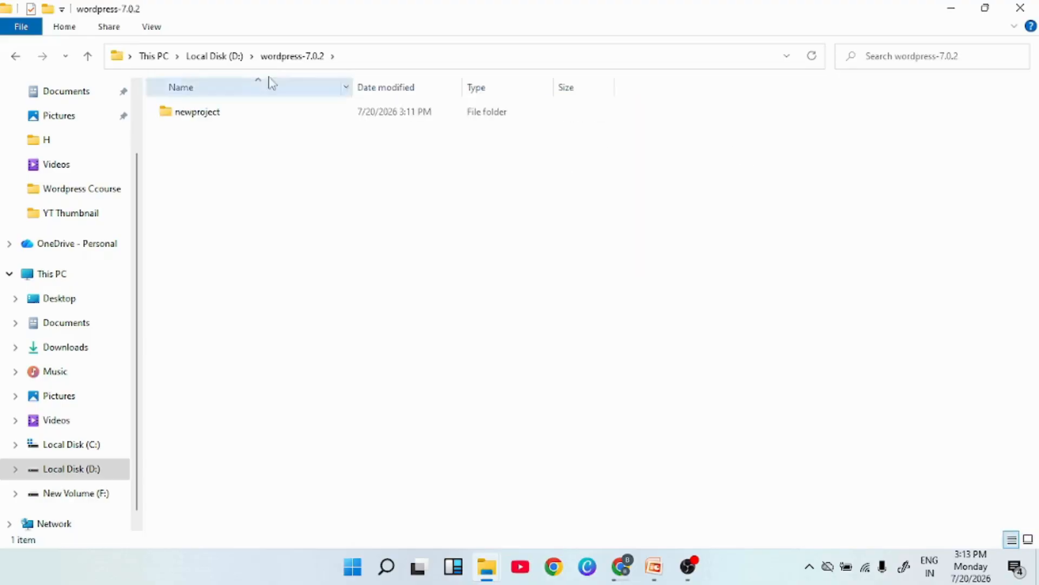
click(16, 56)
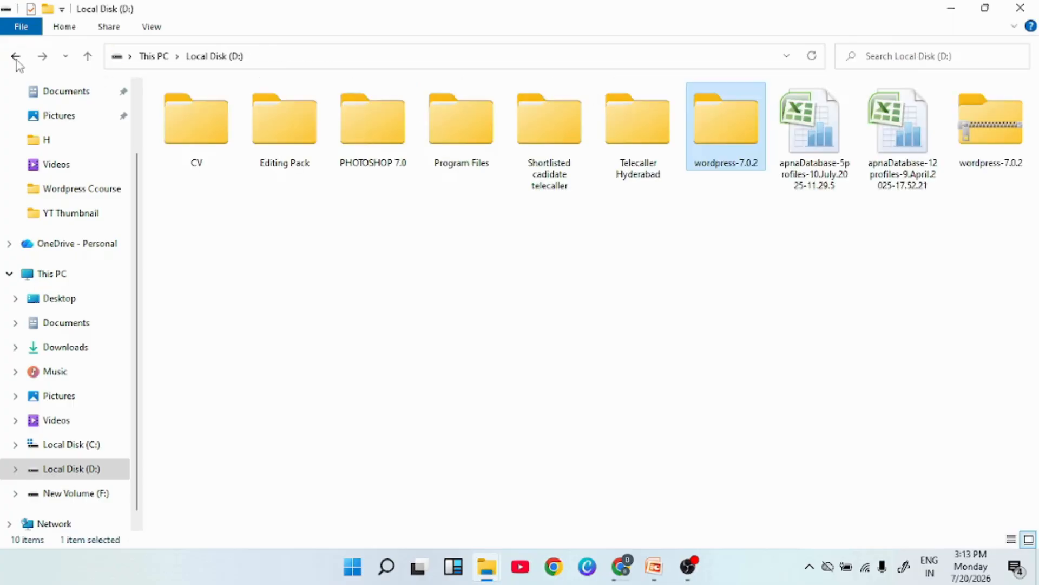
click(950, 12)
mouse_move(622, 560)
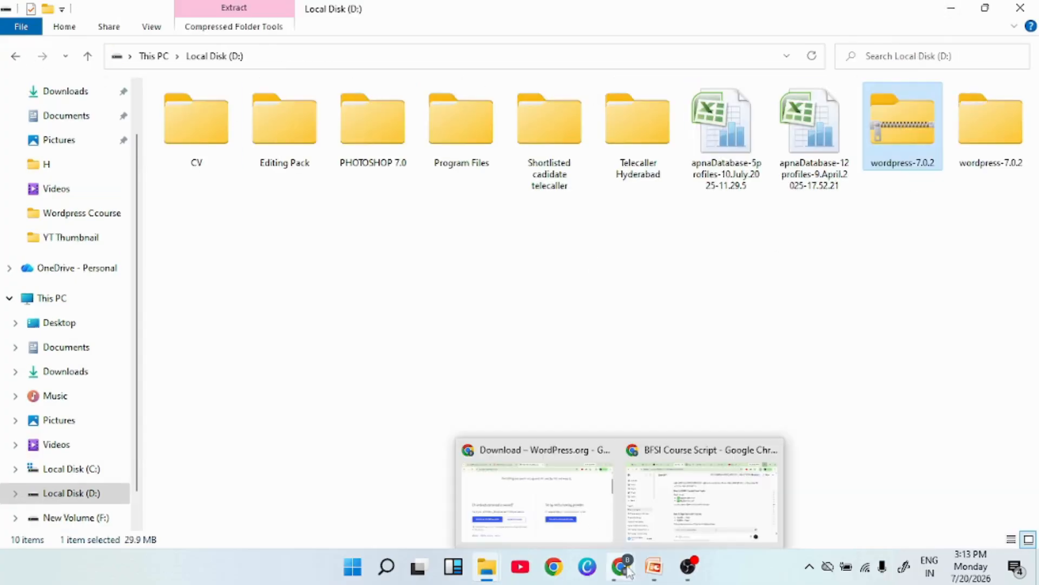
click(704, 488)
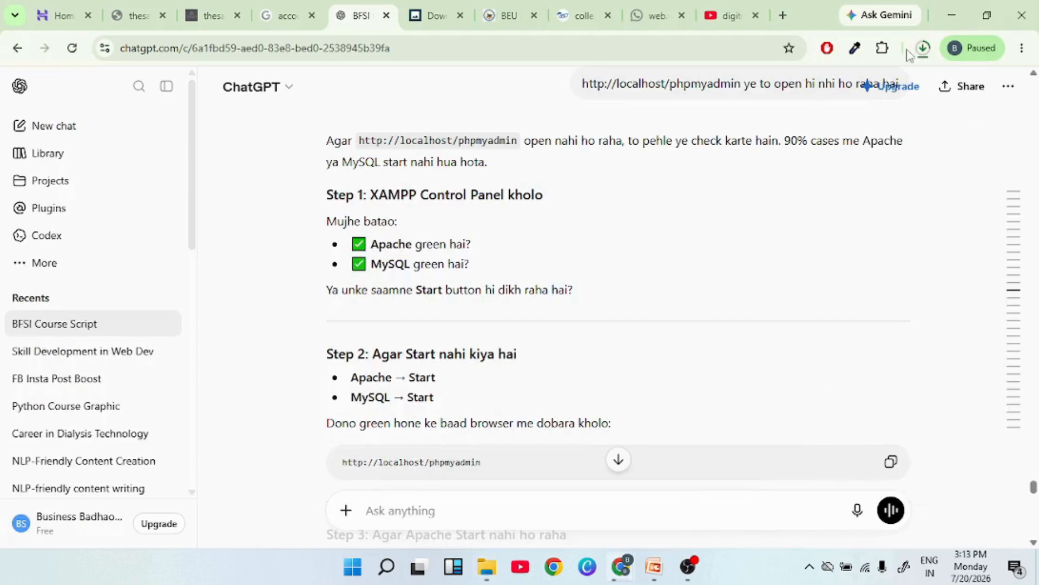
Show the finished 145 MB XAMPP 8.0.30 installer in the Downloads folder from Chrome's download list.
click(923, 49)
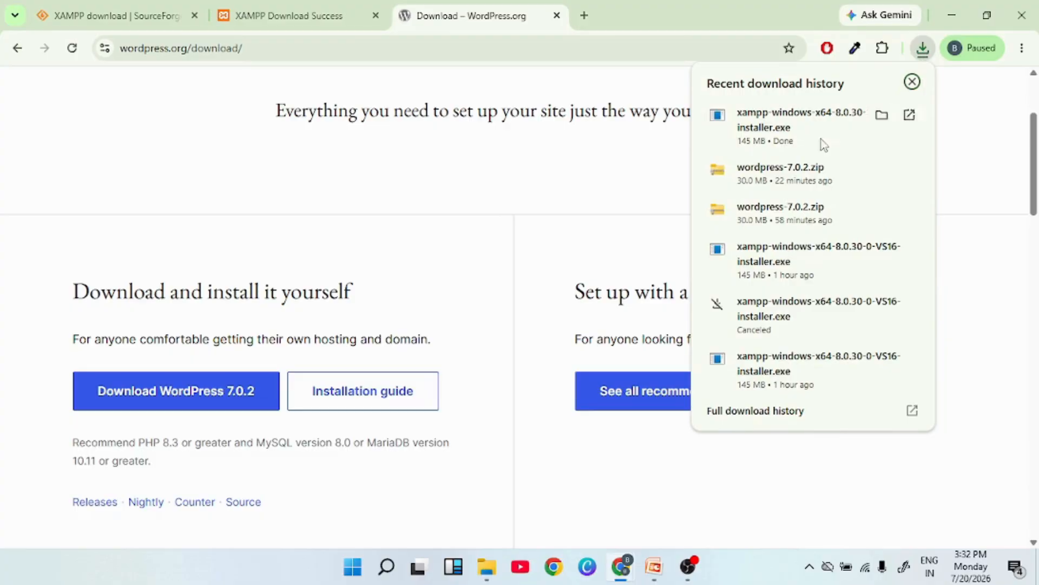
click(882, 117)
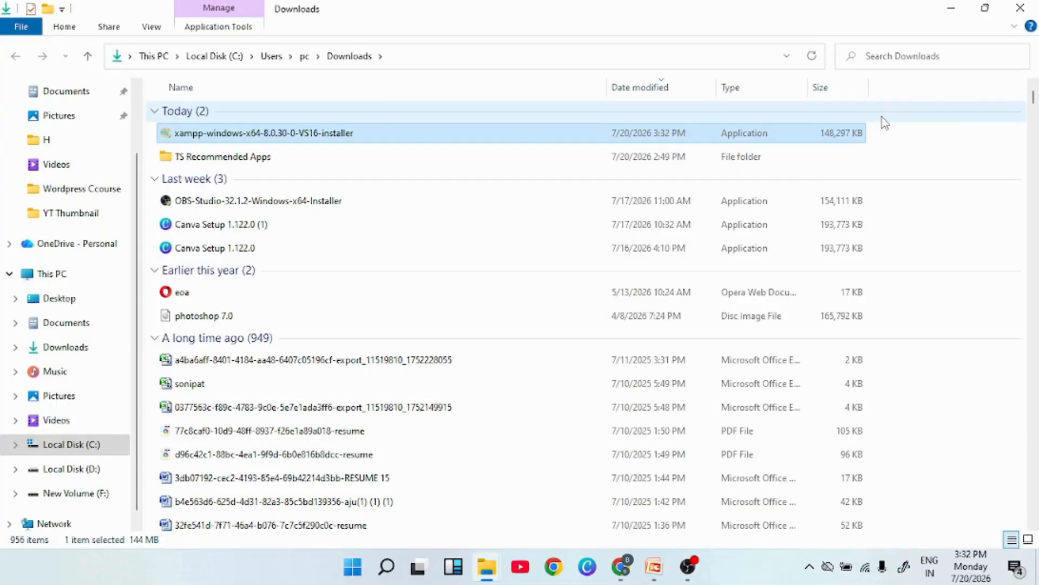
Paste the xampp-windows-x64-8.0.30-0-VS16-installer into the top level of Local Disk (D:).
click(1020, 7)
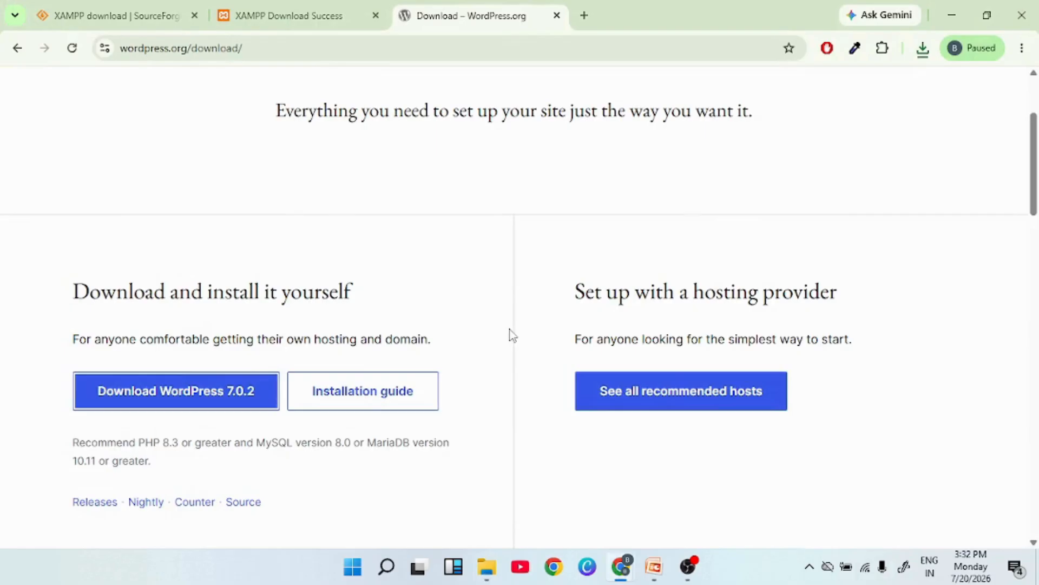
click(487, 566)
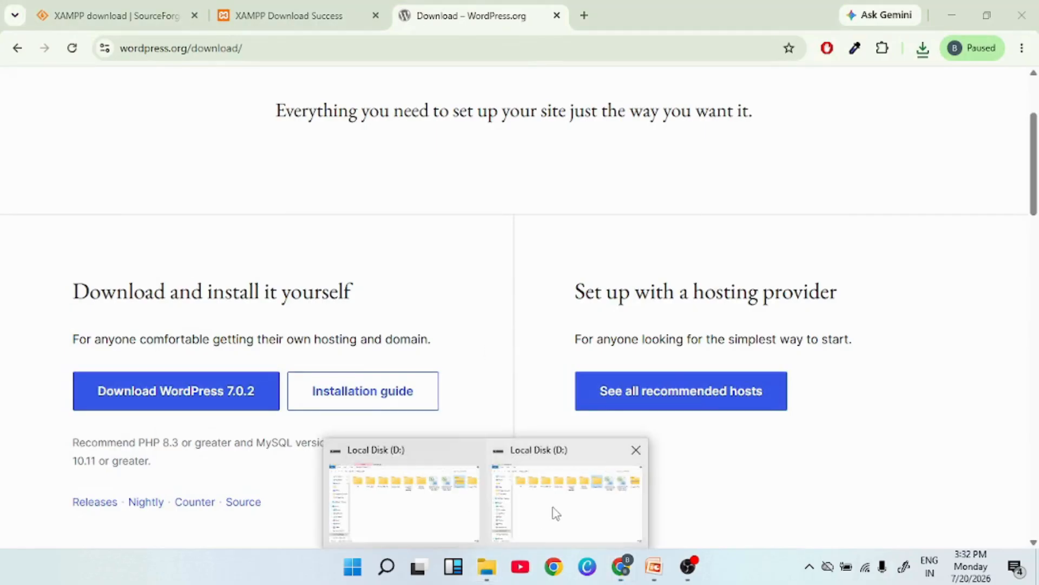
click(556, 513)
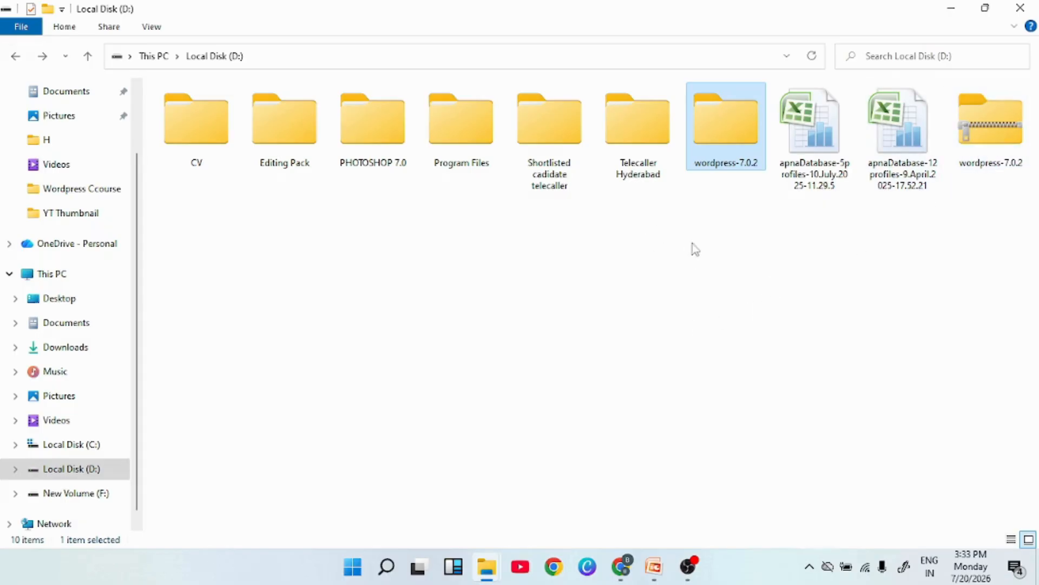
click(443, 348)
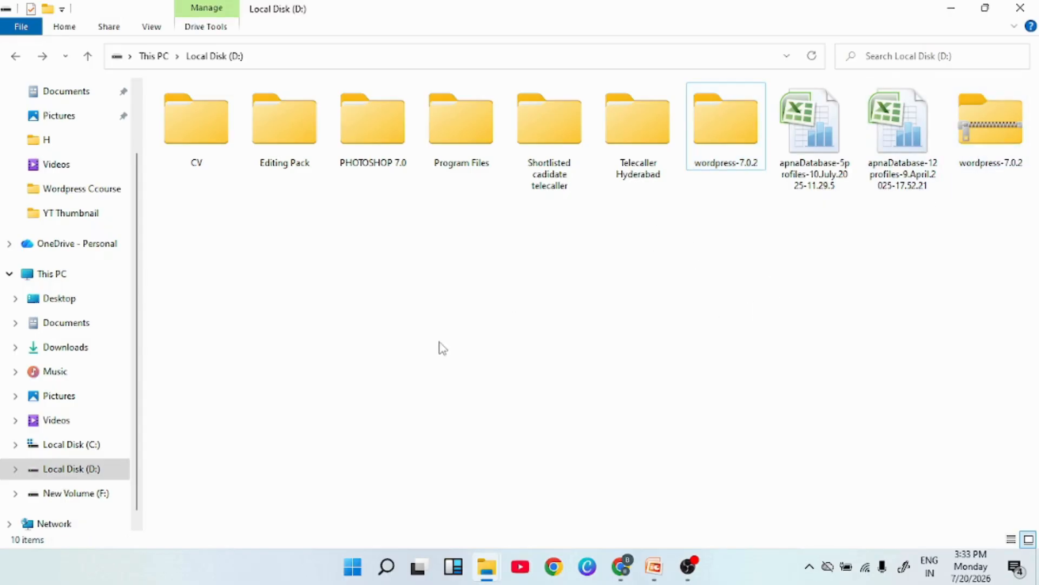
key(ctrl+v)
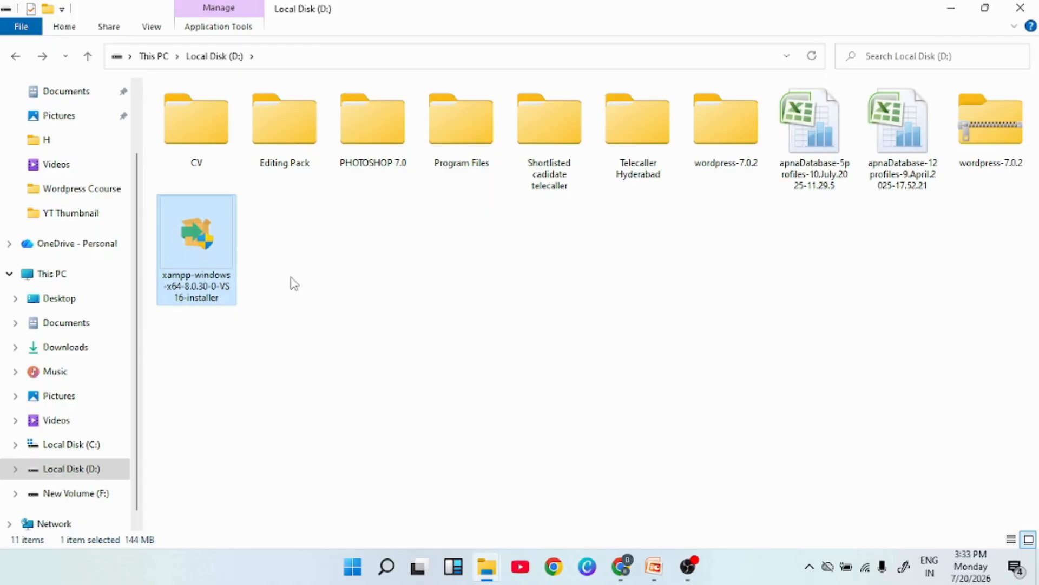
click(294, 283)
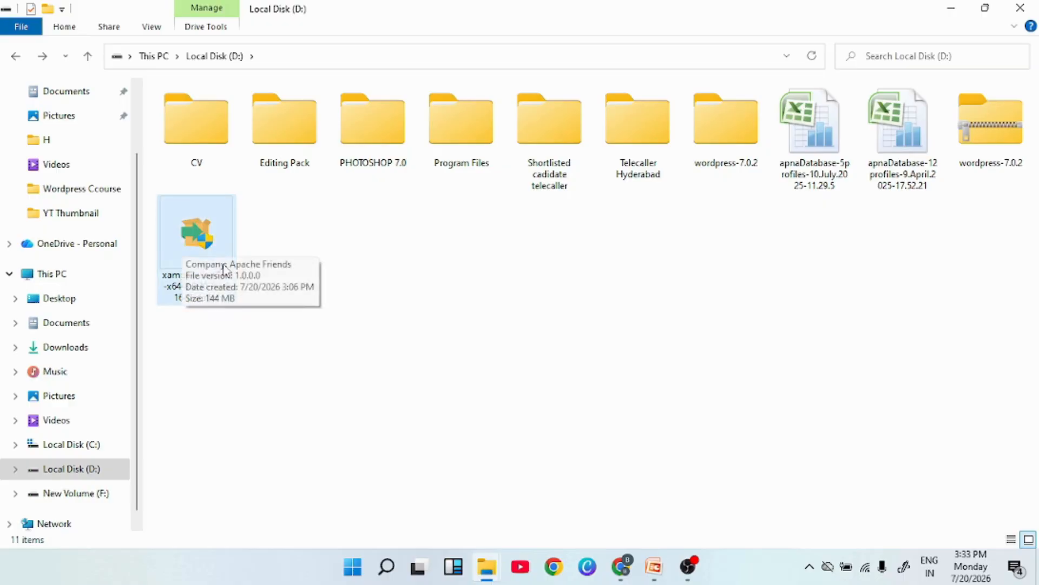
Run the XAMPP installer, accepting the antivirus and UAC warnings to reach the Setup Wizard.
double_click(197, 246)
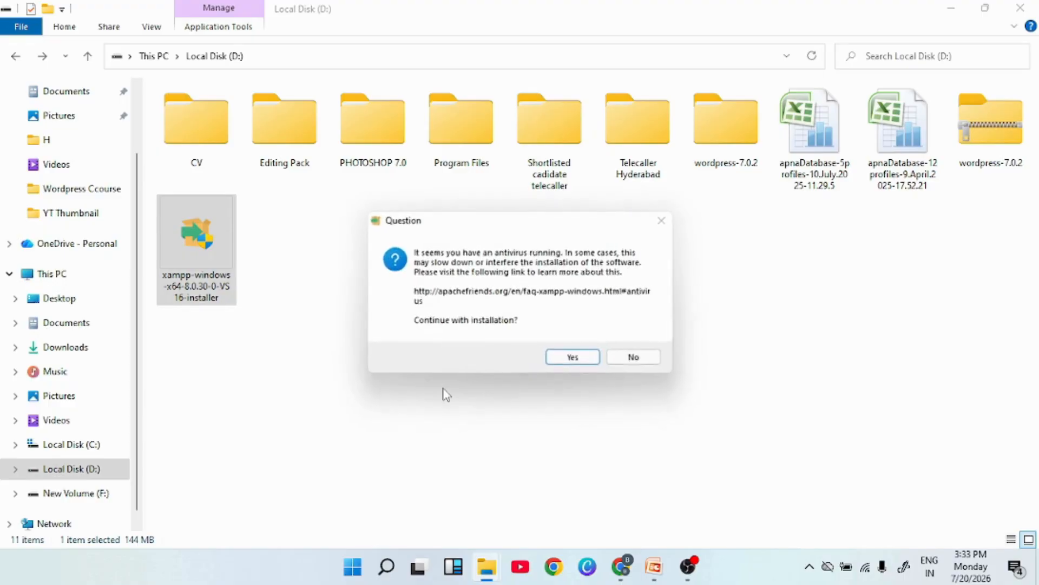
click(575, 364)
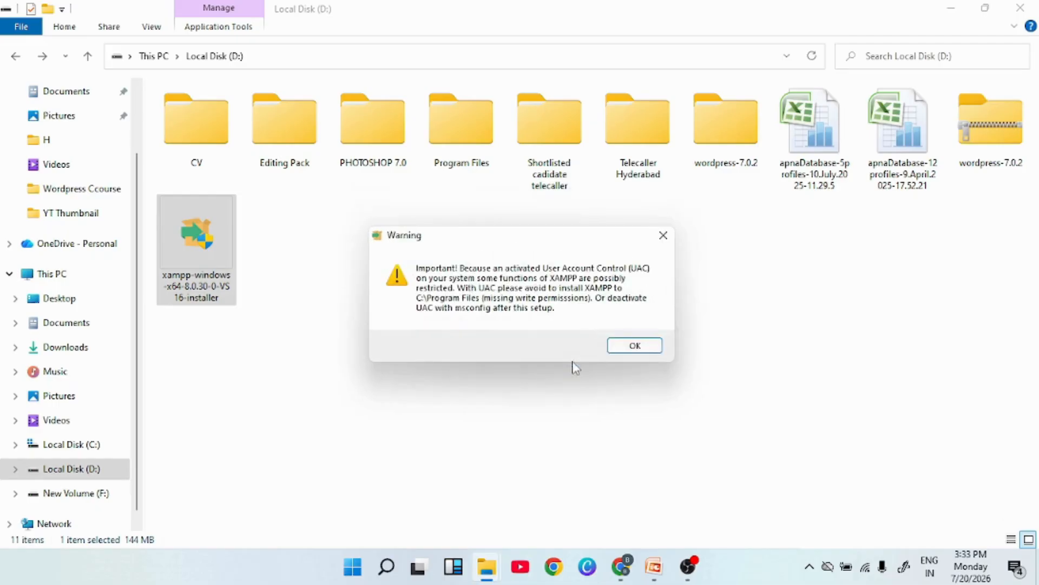
click(637, 352)
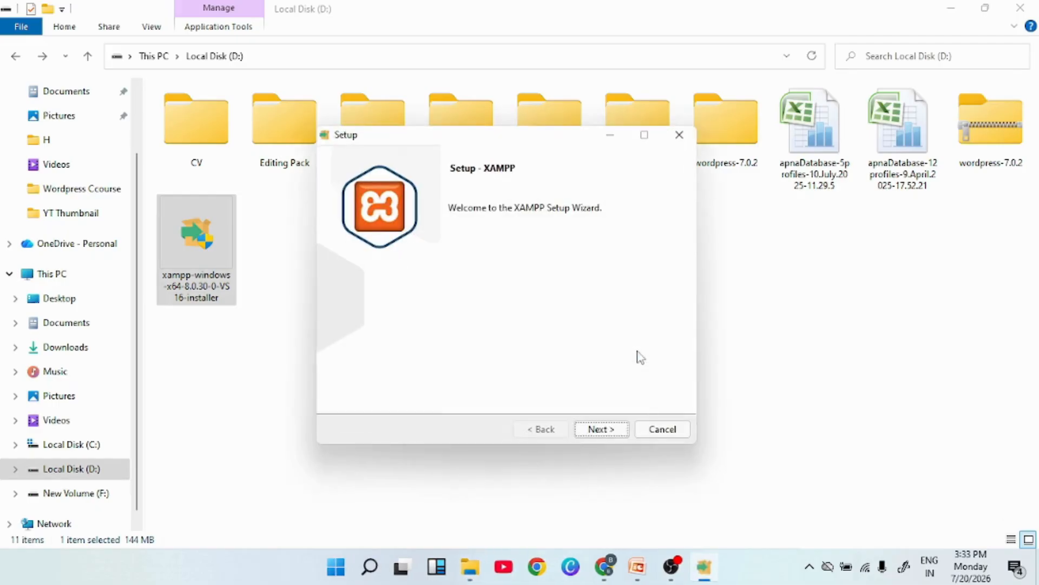
Install XAMPP to C:\xampp with default components and English, finishing with the Control Panel launching.
click(601, 429)
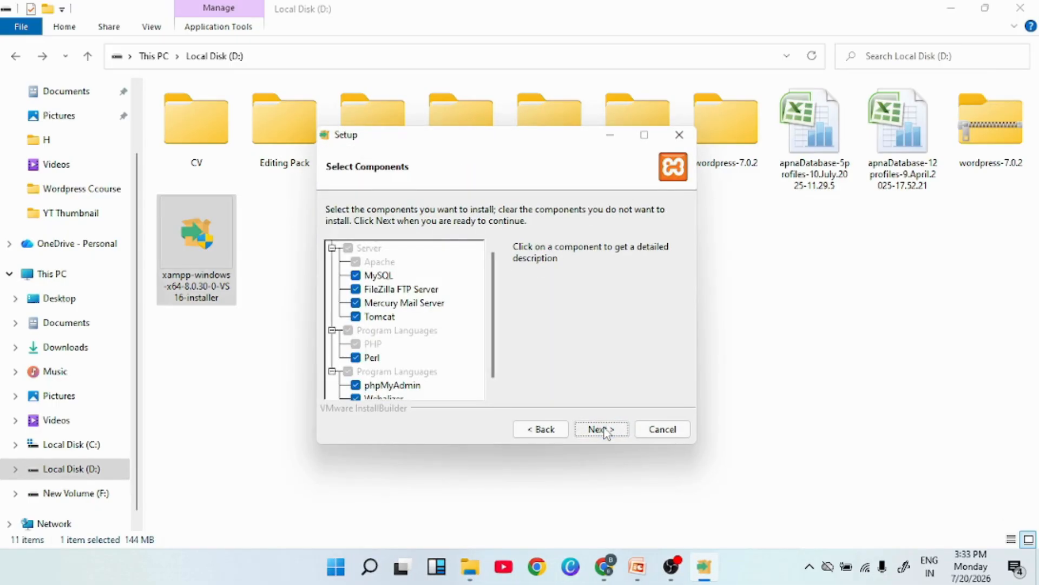
click(605, 431)
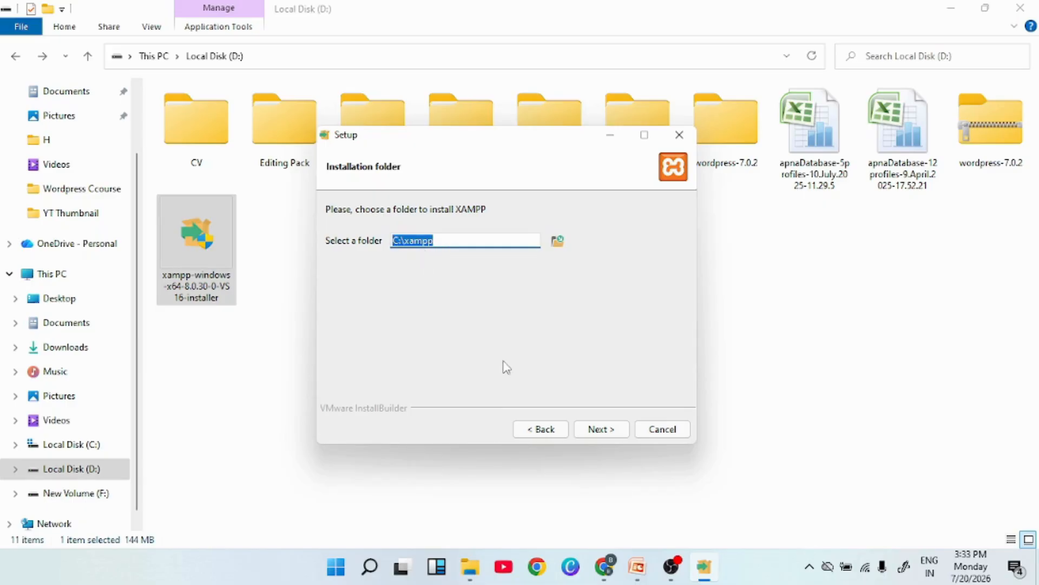
click(599, 431)
click(600, 431)
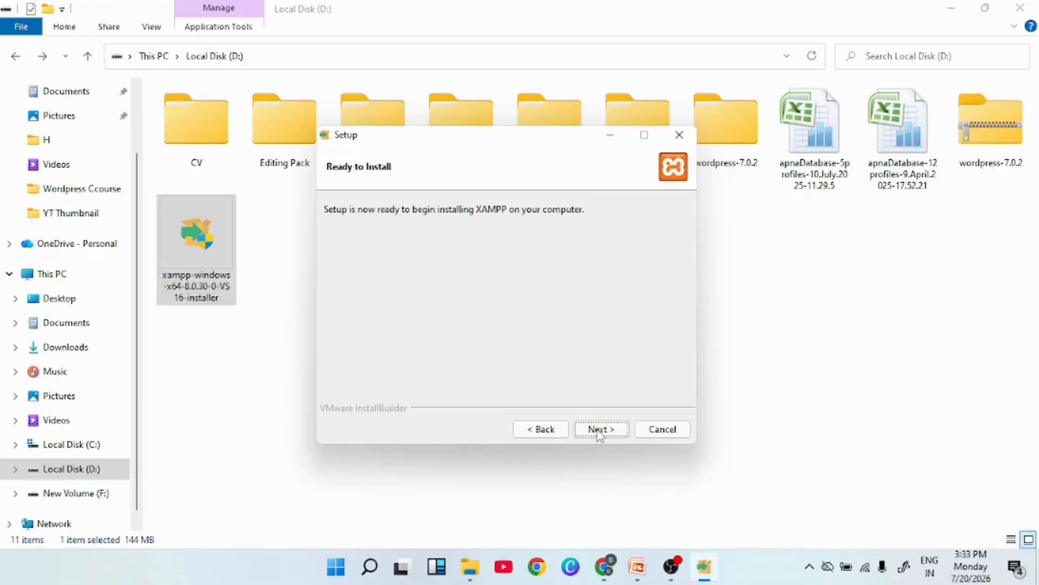
click(599, 431)
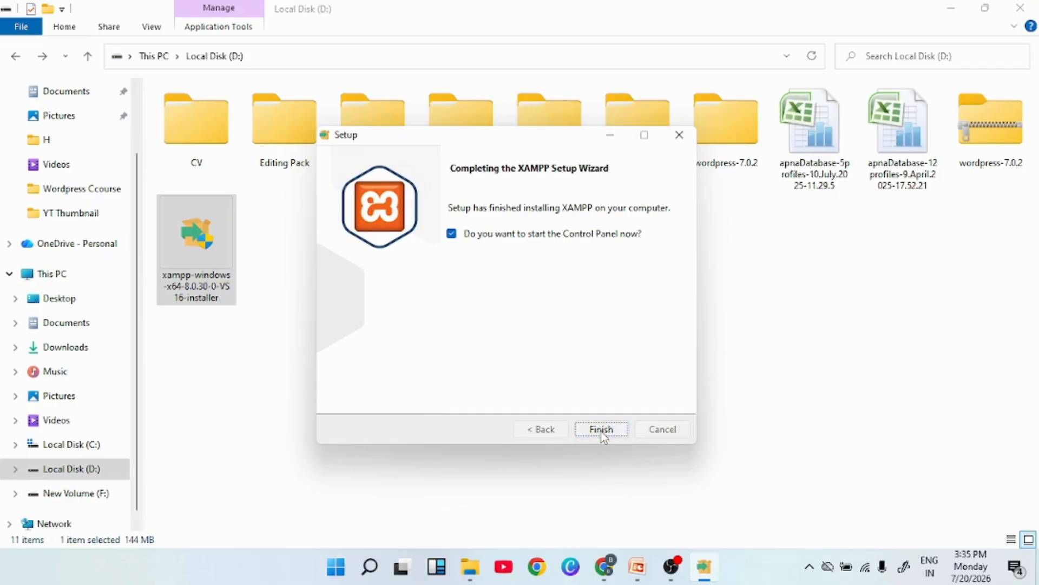
click(601, 430)
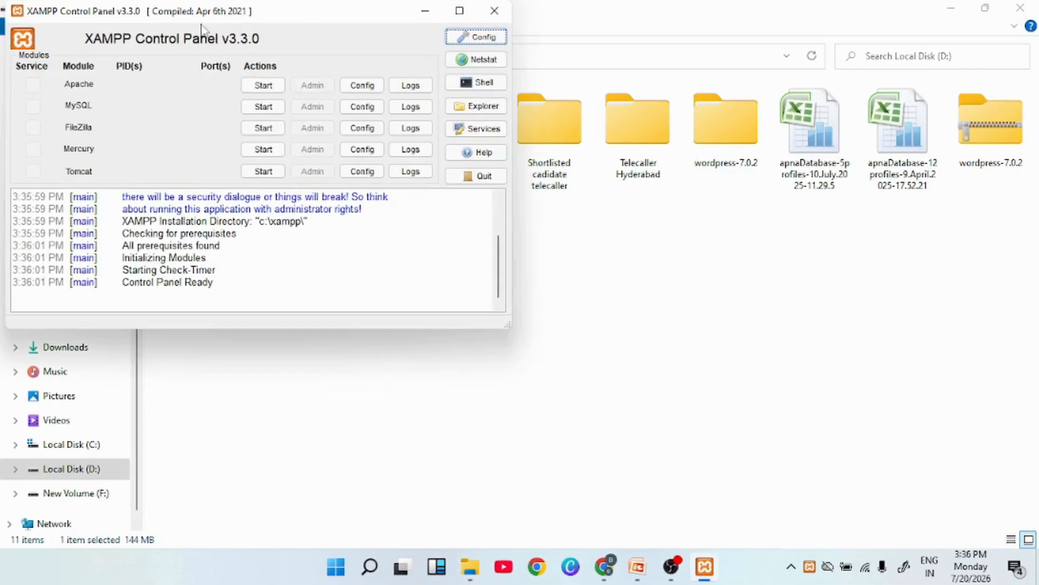
Start Apache and MySQL in the XAMPP Control Panel, retrying MySQL, then minimize the panel.
drag(299, 11, 413, 107)
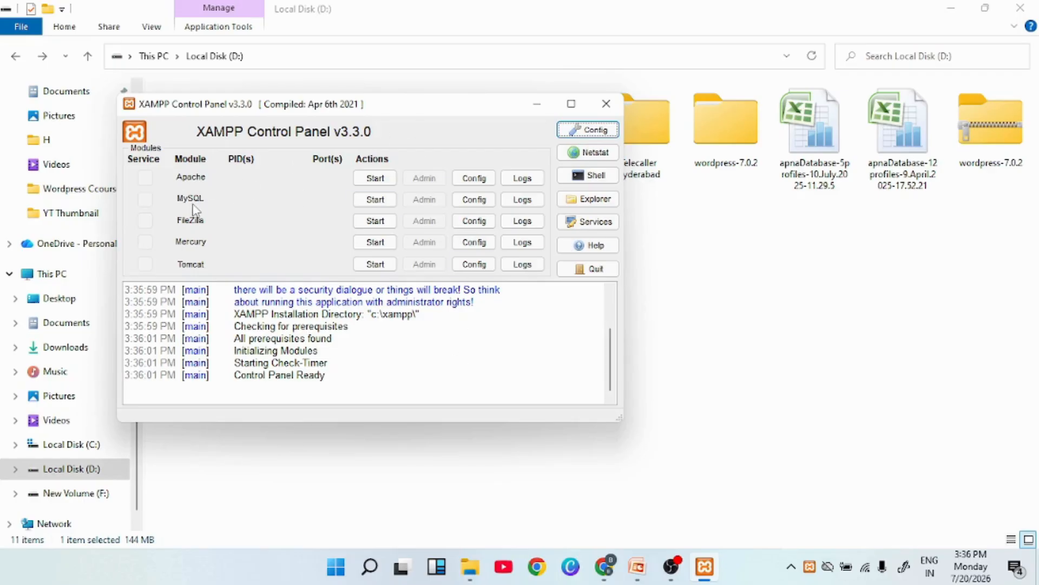
click(379, 180)
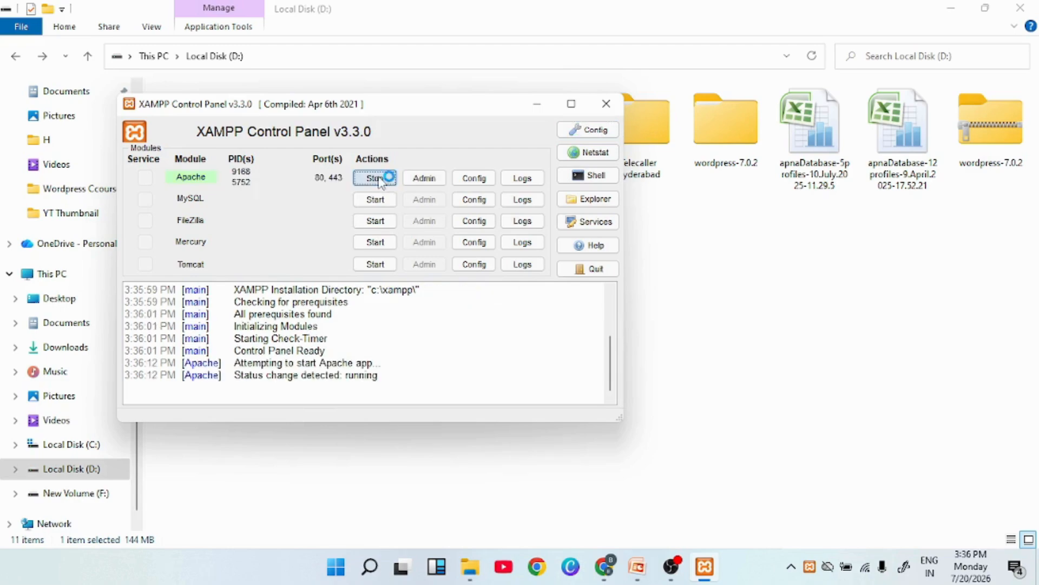
click(375, 200)
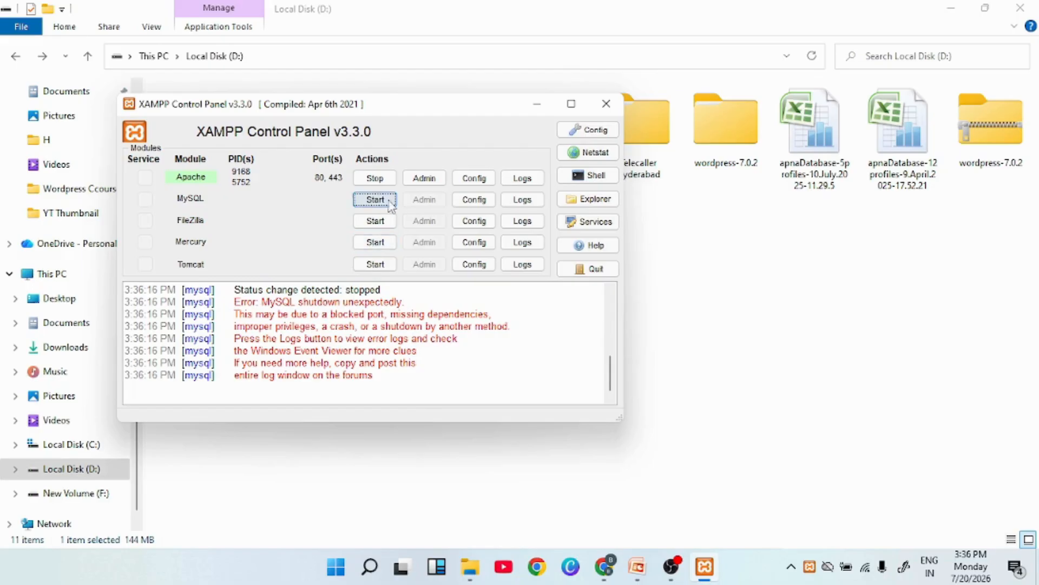
click(375, 201)
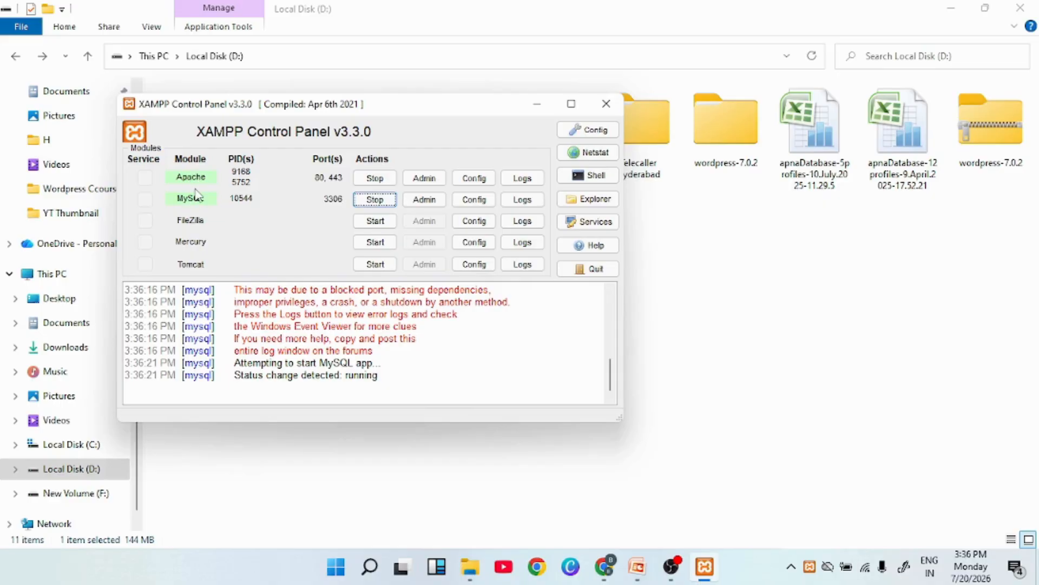
click(537, 104)
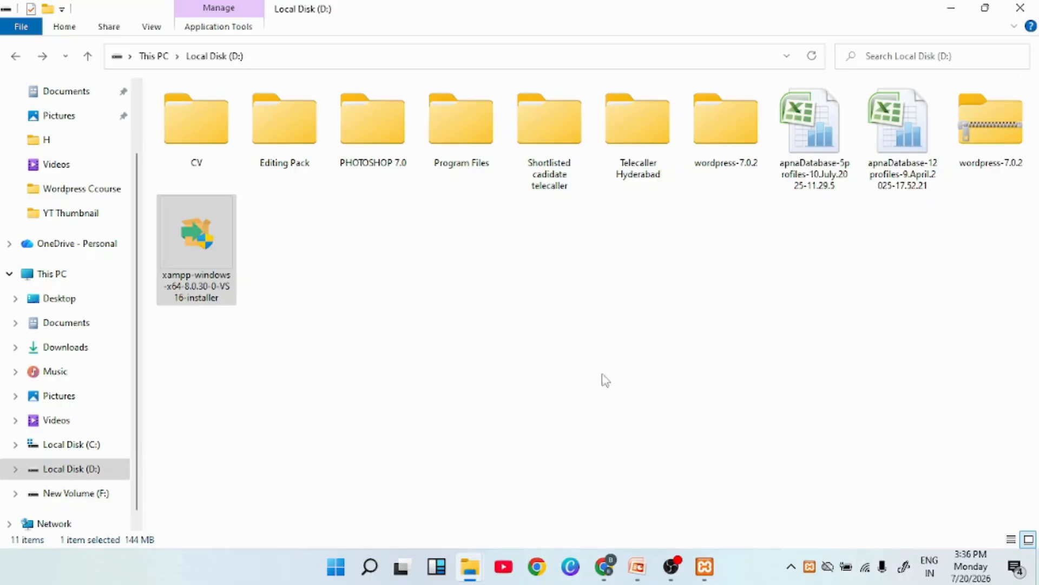
Take the newproject folder from wordpress-7.0.2 on the D: drive.
double_click(736, 143)
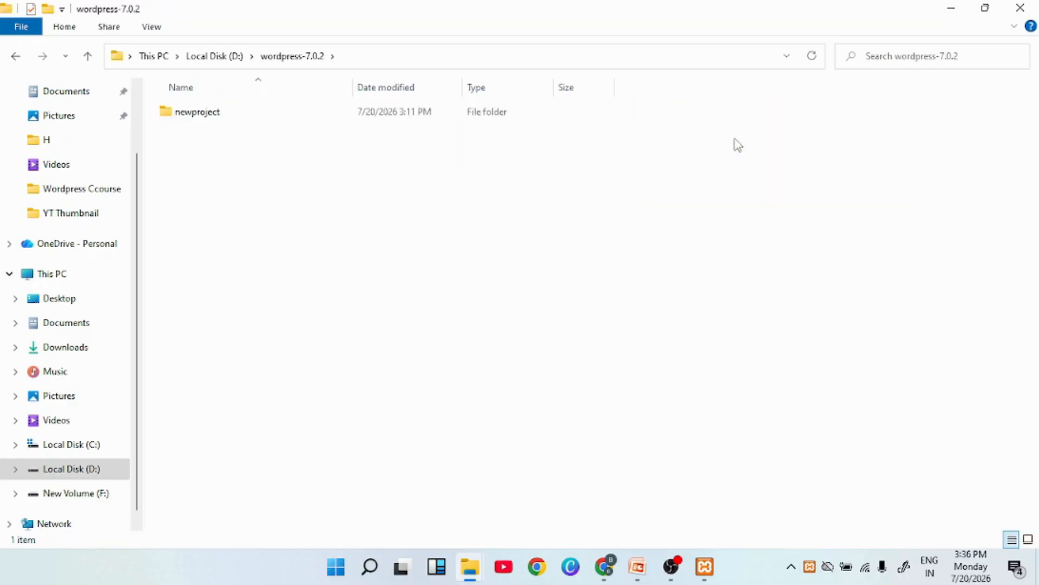
click(194, 121)
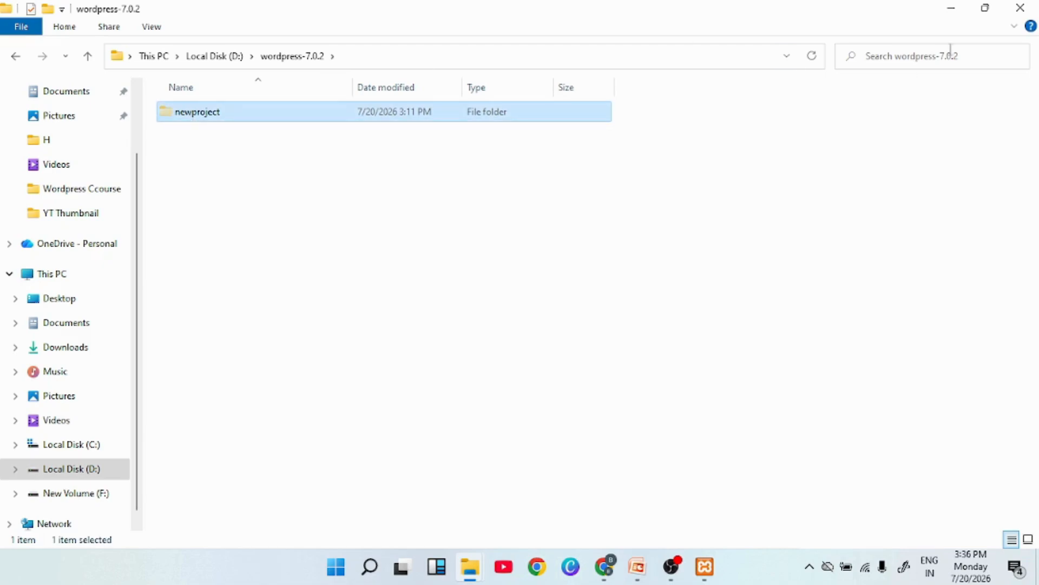
click(1021, 8)
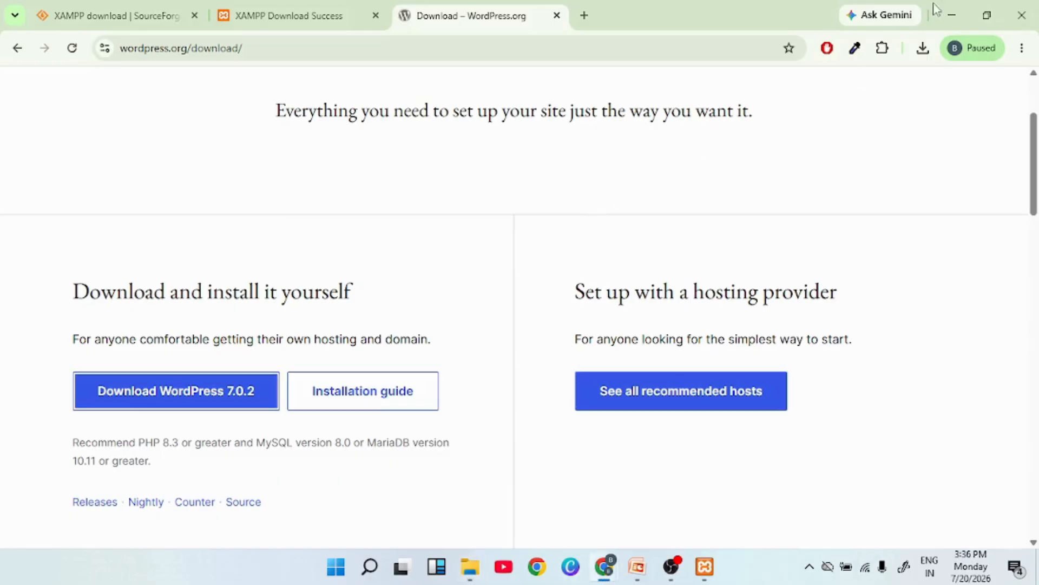
click(950, 9)
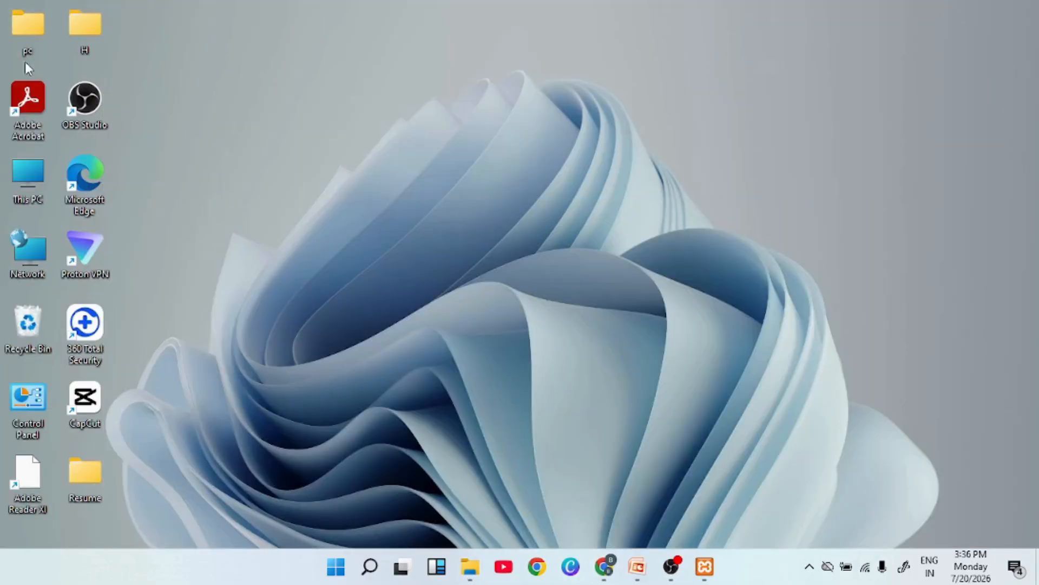
Paste the newproject folder into C:\xampp\htdocs with Ctrl+V.
double_click(31, 174)
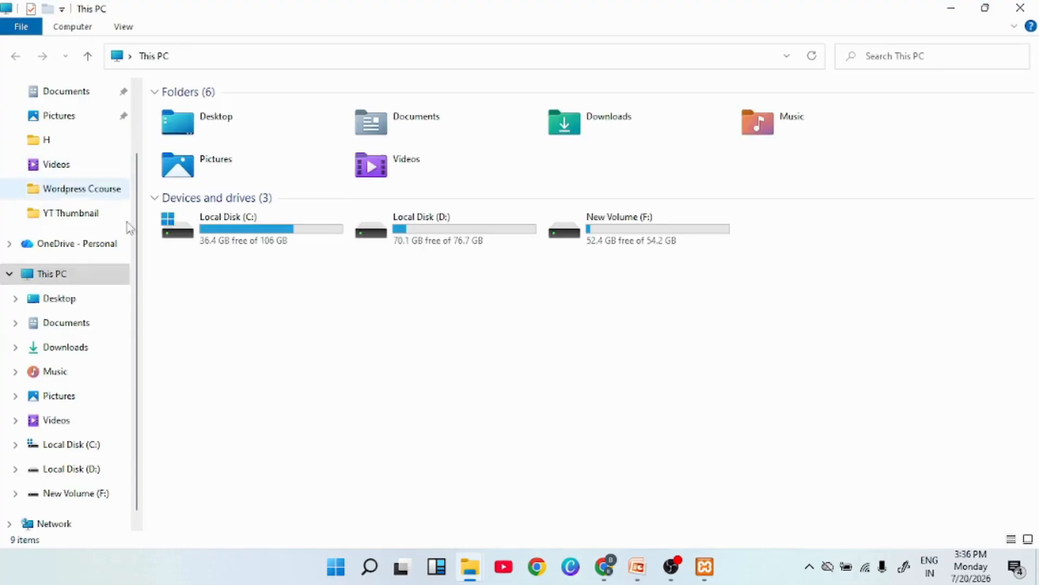
double_click(248, 236)
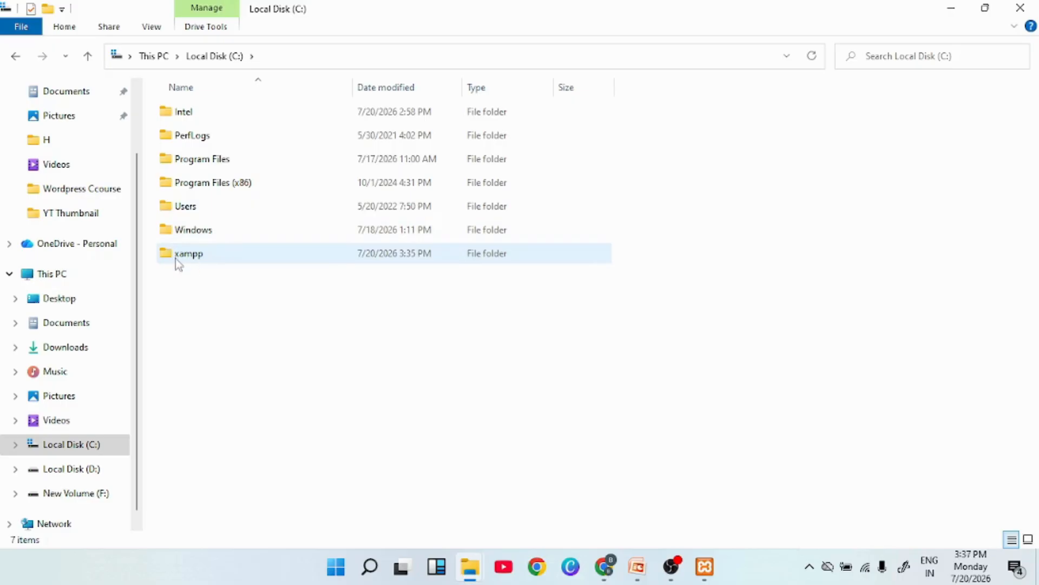
double_click(195, 264)
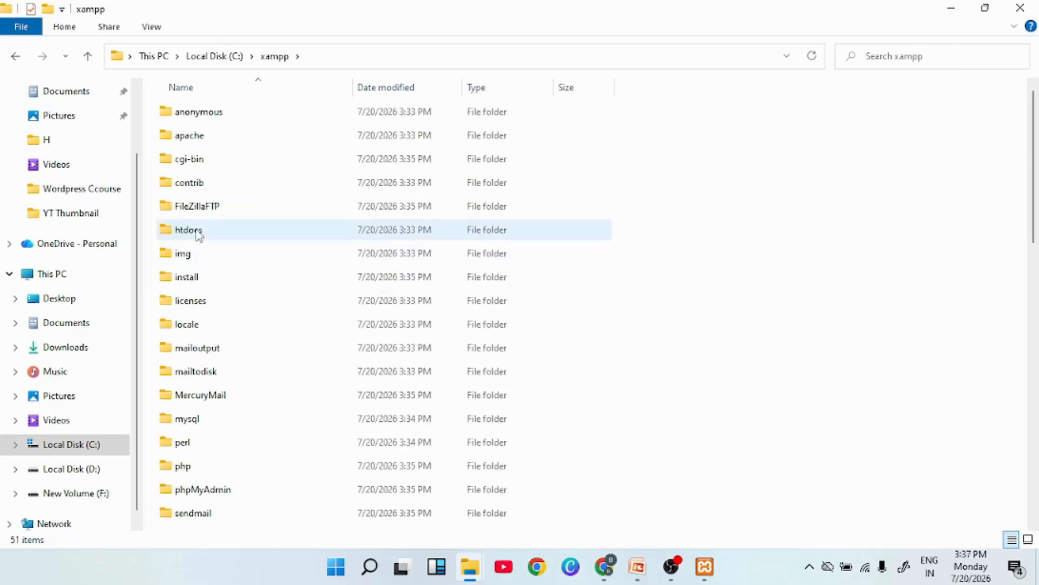
double_click(198, 233)
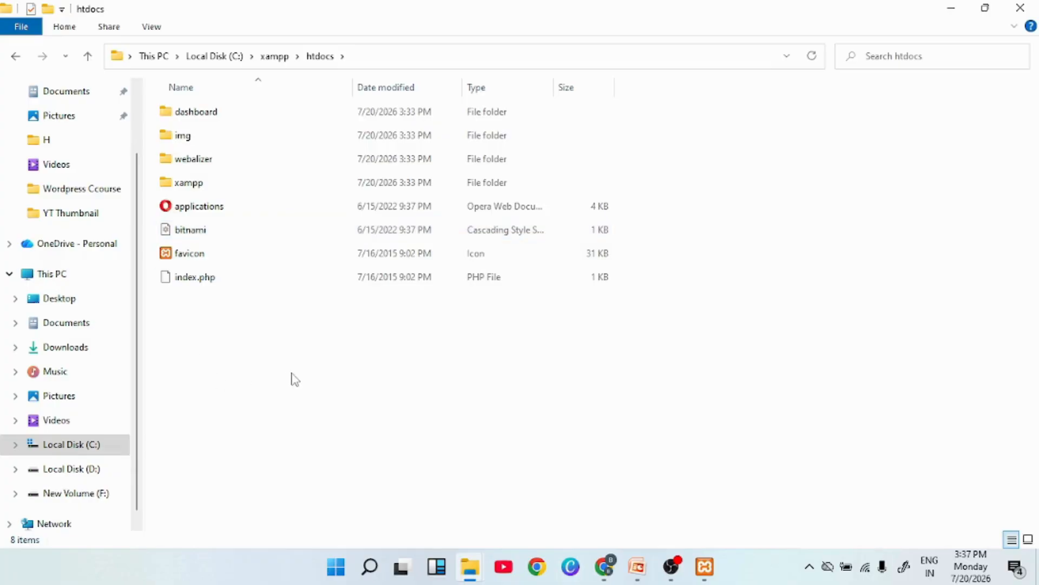
key(ctrl+v)
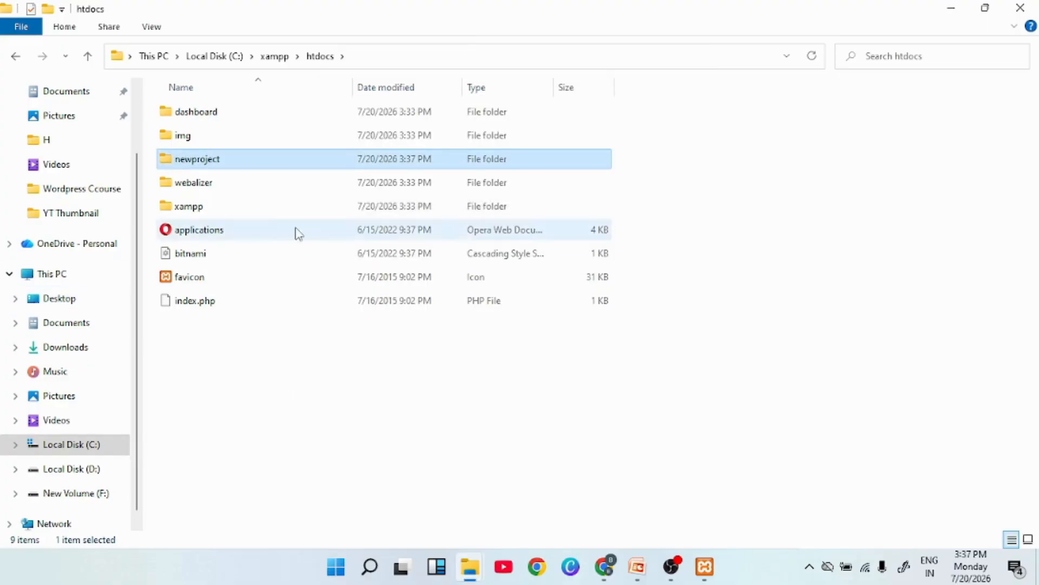
Check newproject's WordPress files, return to htdocs, and reveal the desktop.
double_click(191, 164)
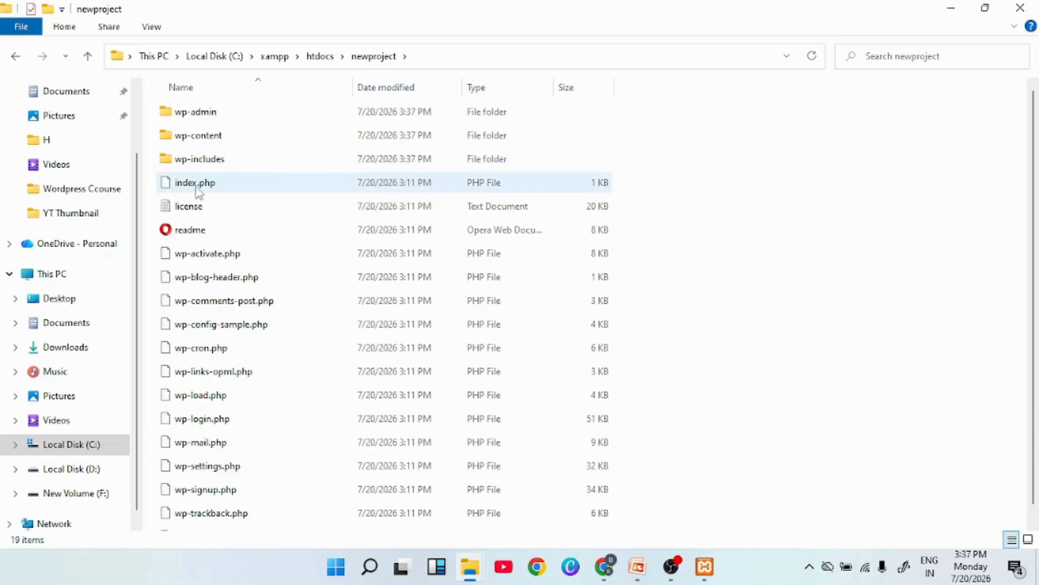
click(17, 56)
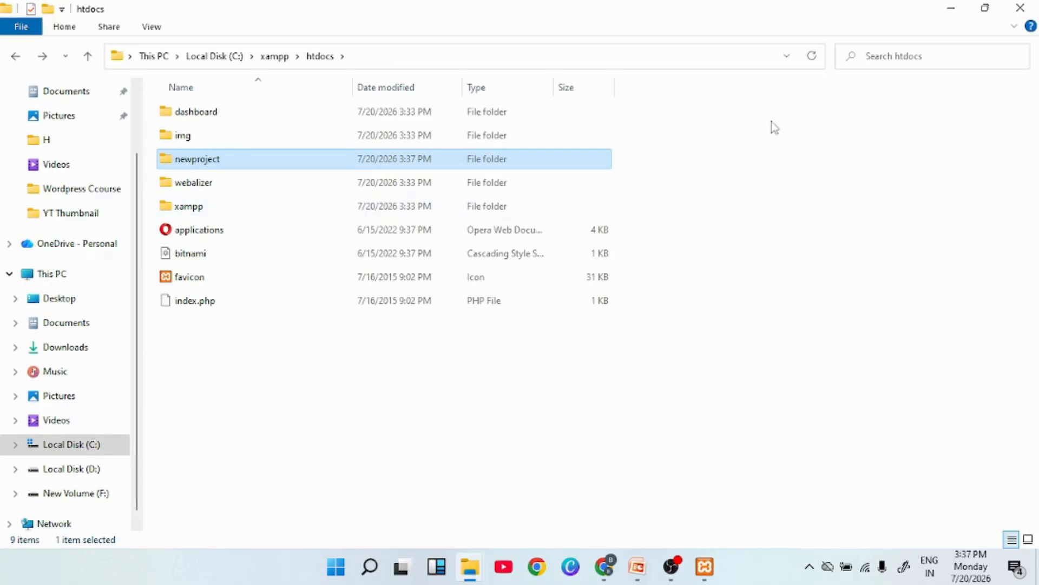
click(951, 10)
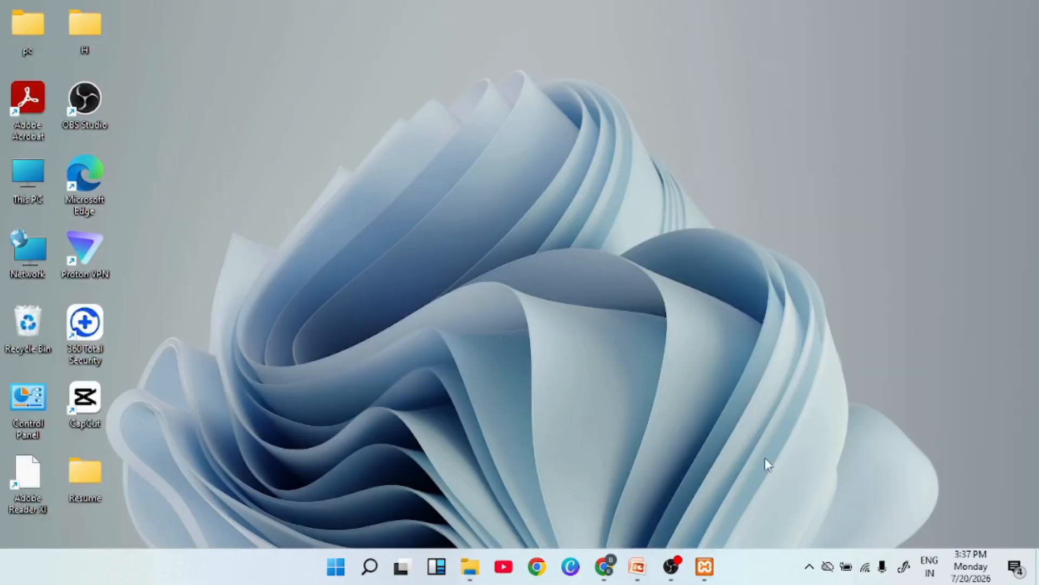
Restore the PowerPoint slide on phpMyAdmin and select its localhost/phpmyadmin address.
click(637, 566)
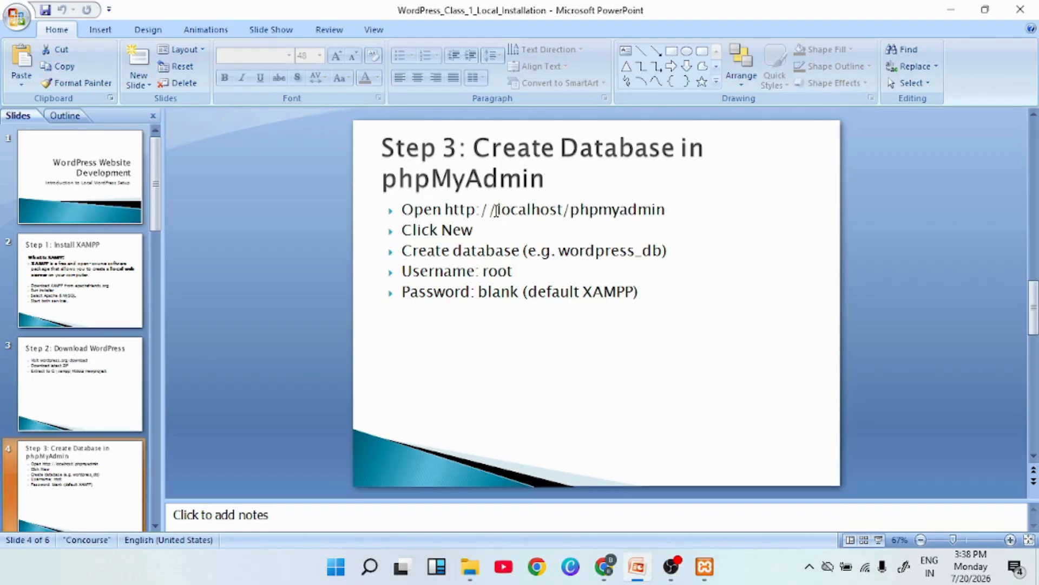
drag(501, 210, 664, 216)
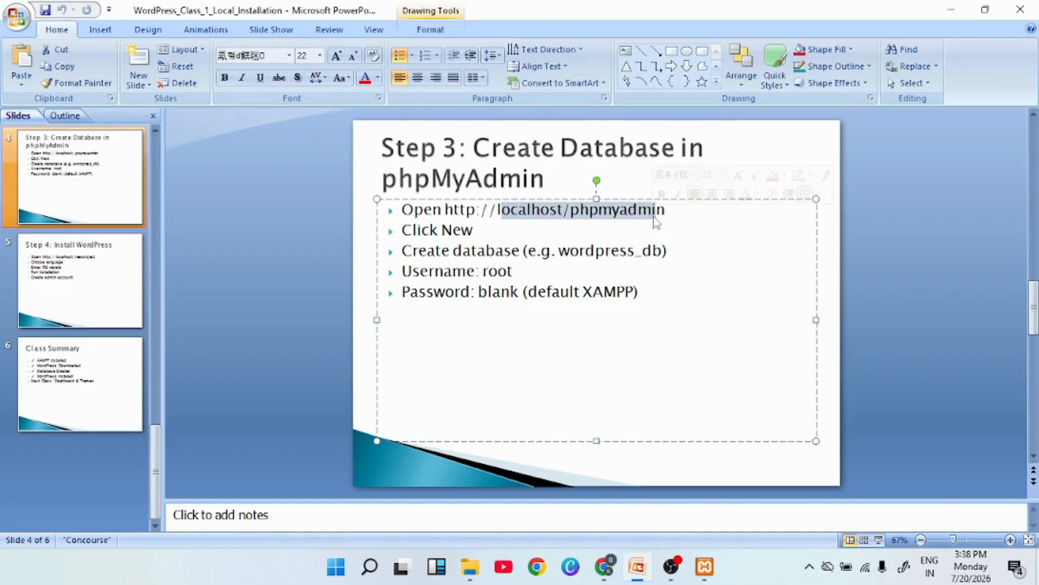
click(500, 210)
drag(499, 210, 680, 214)
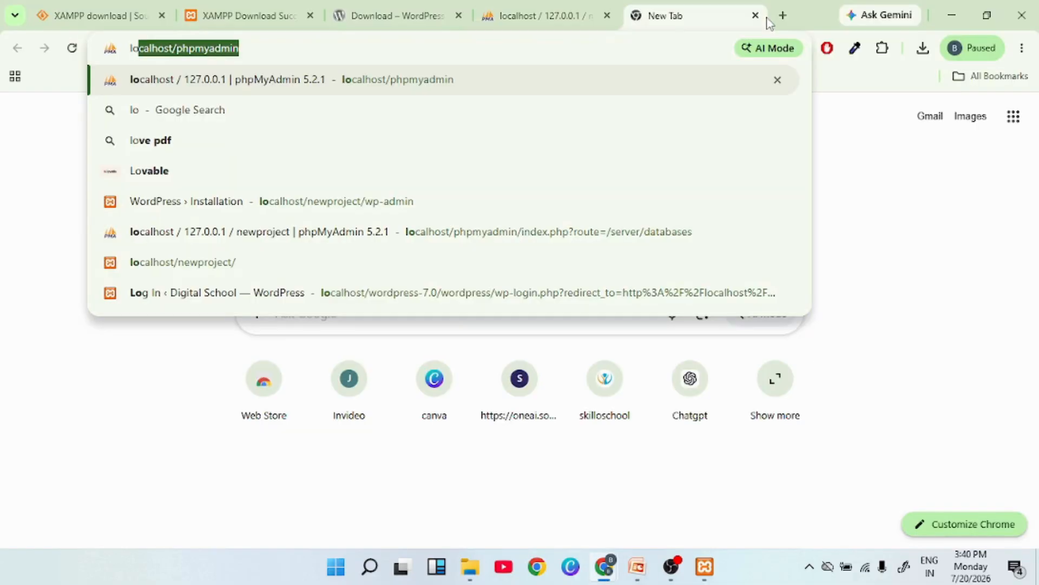
Load localhost/newproject in the new Chrome tab, fixing the stray space.
key(Right)
key(BackSpace)
key(BackSpace)
key(BackSpace)
key(BackSpace)
key(BackSpace)
key(BackSpace)
key(BackSpace)
key(BackSpace)
key(BackSpace)
key(BackSpace)
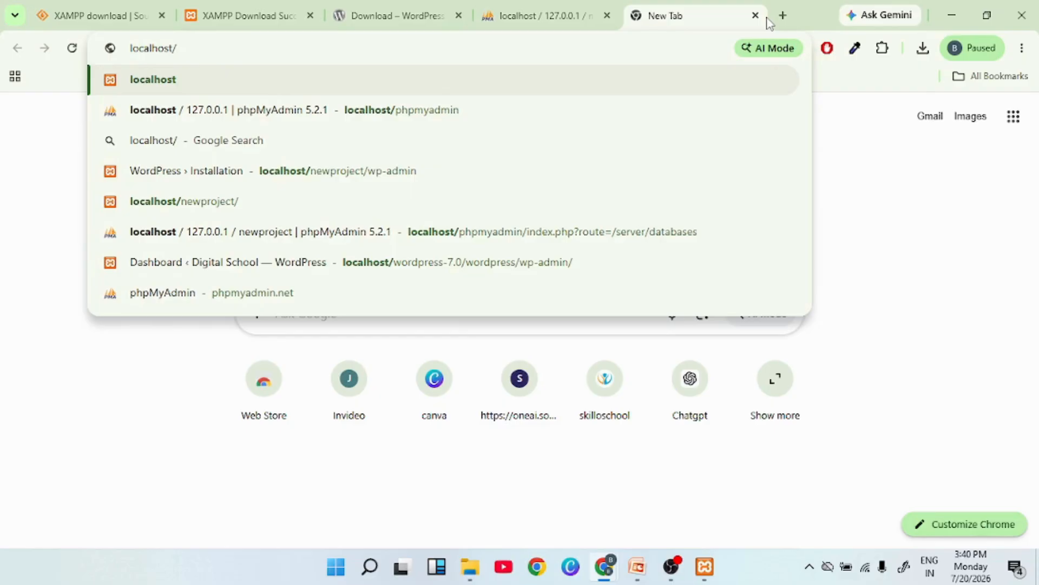
text(new)
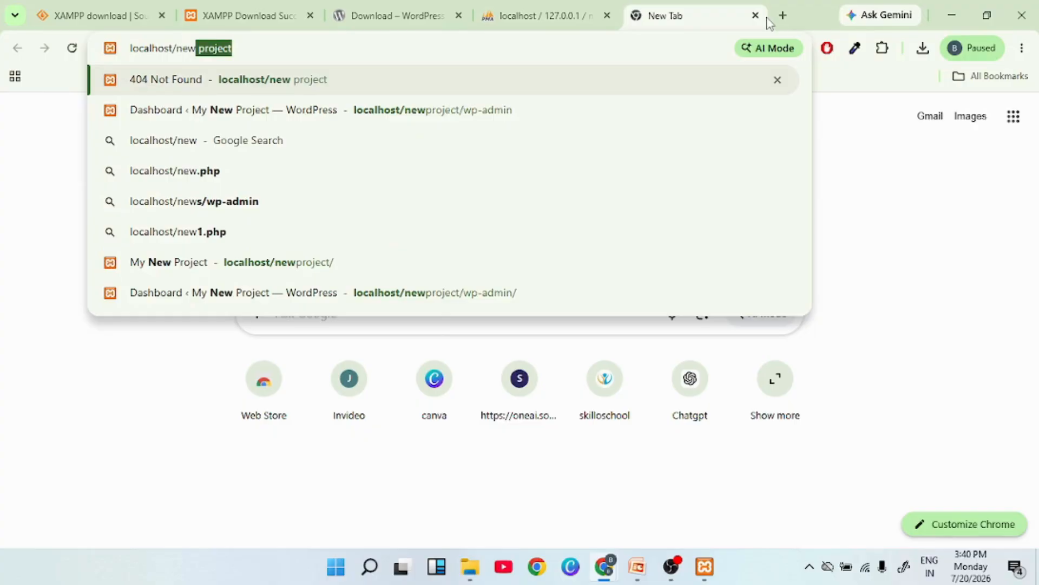
text( project)
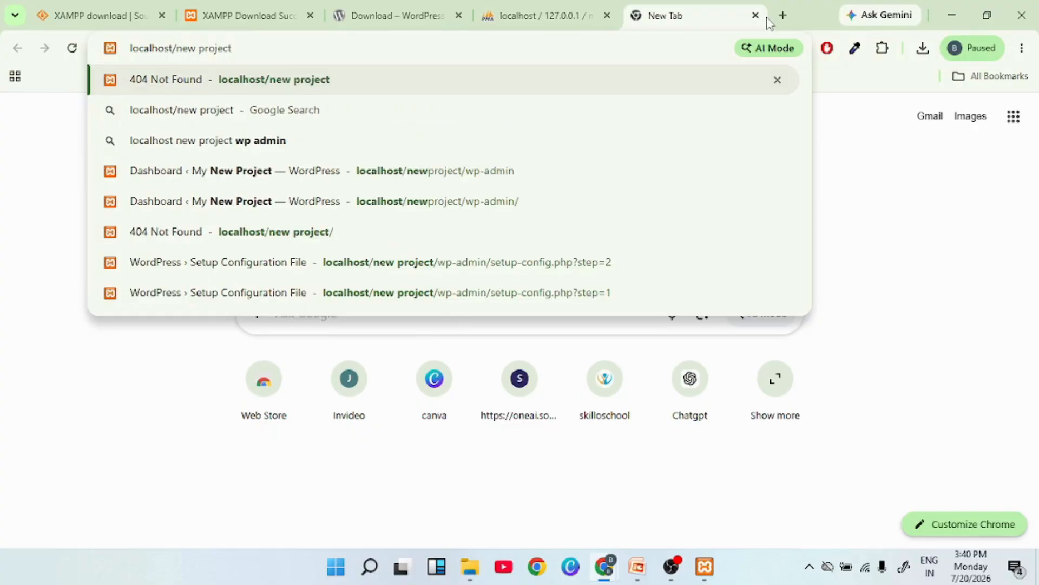
click(199, 48)
key(BackSpace)
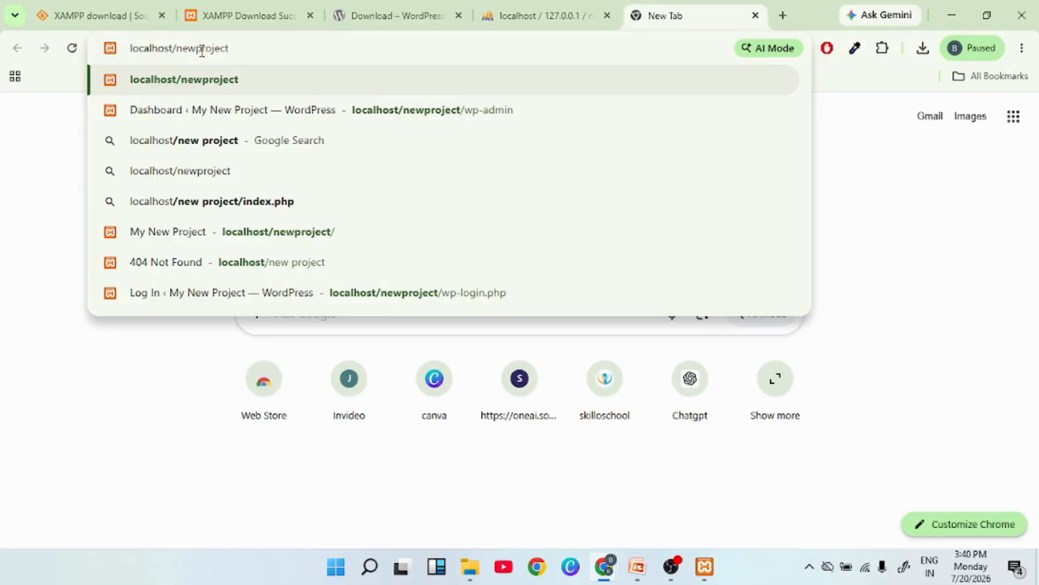
key(Return)
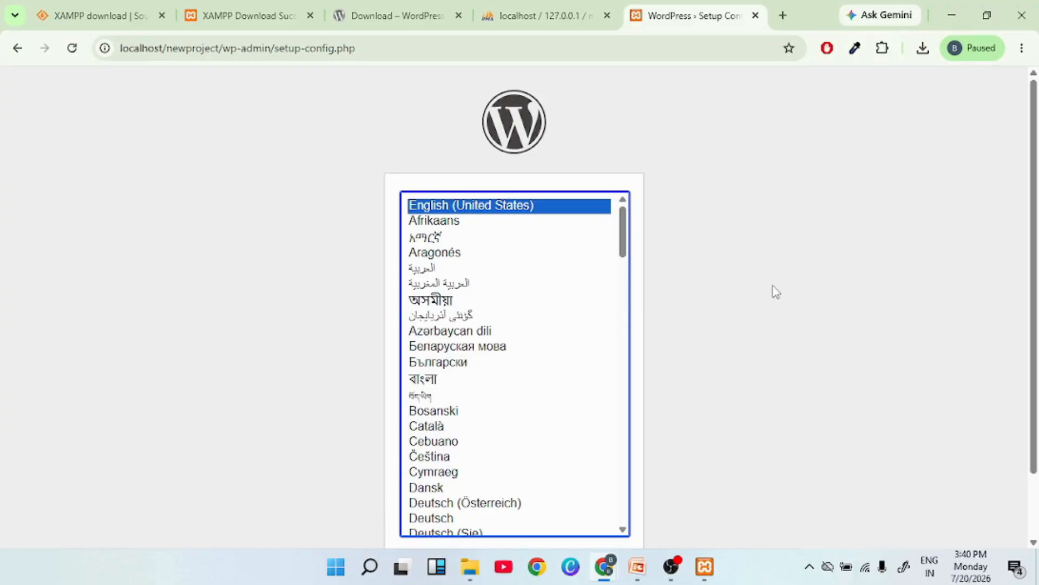
Continue in English (United States) and pass the welcome page with Let's go!
key(Return)
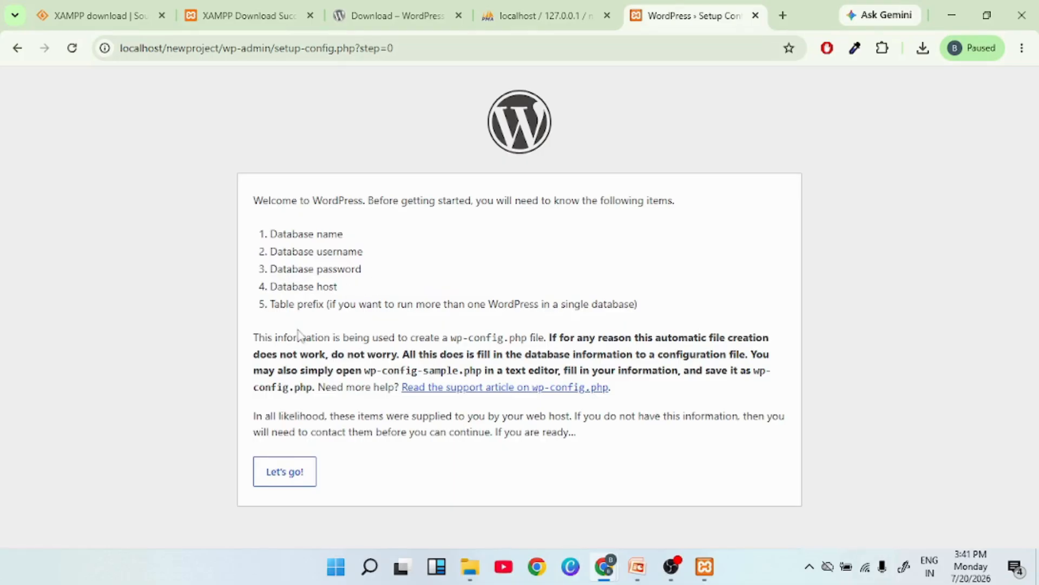
click(281, 473)
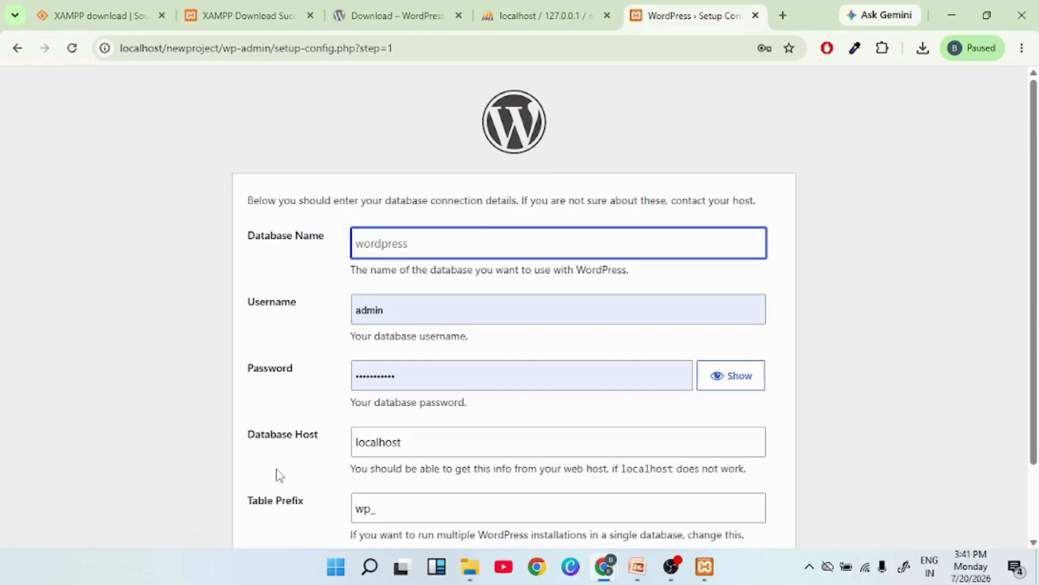
Enter newproject as the Database Name, correcting typos.
click(389, 247)
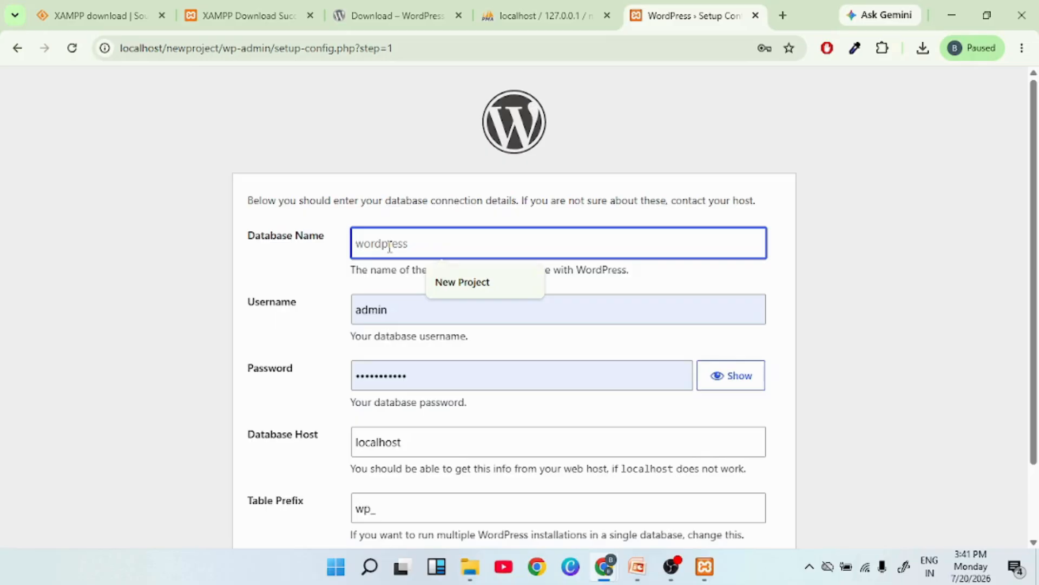
text(newpo)
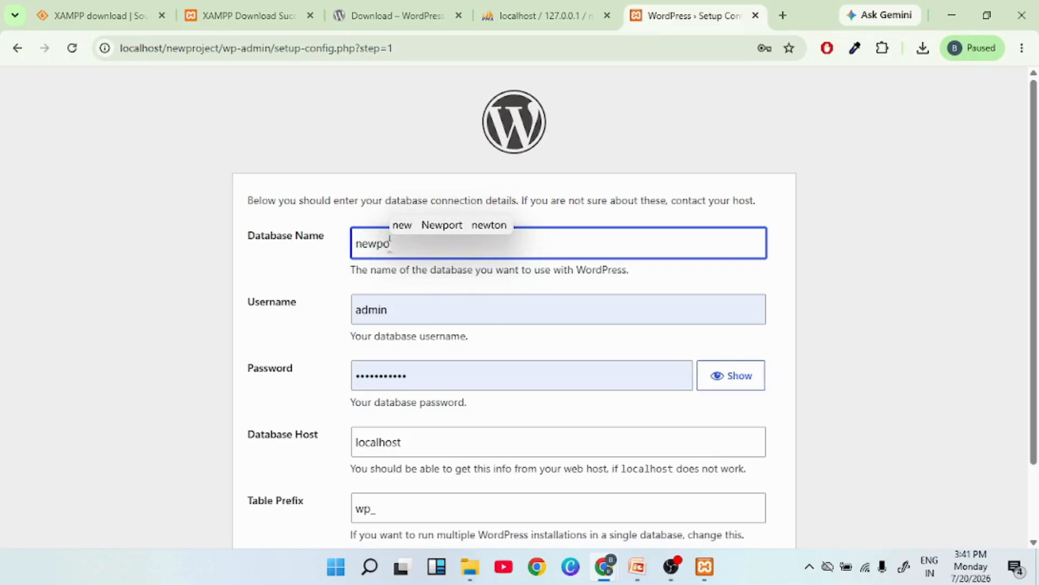
key(BackSpace)
text(rojecy)
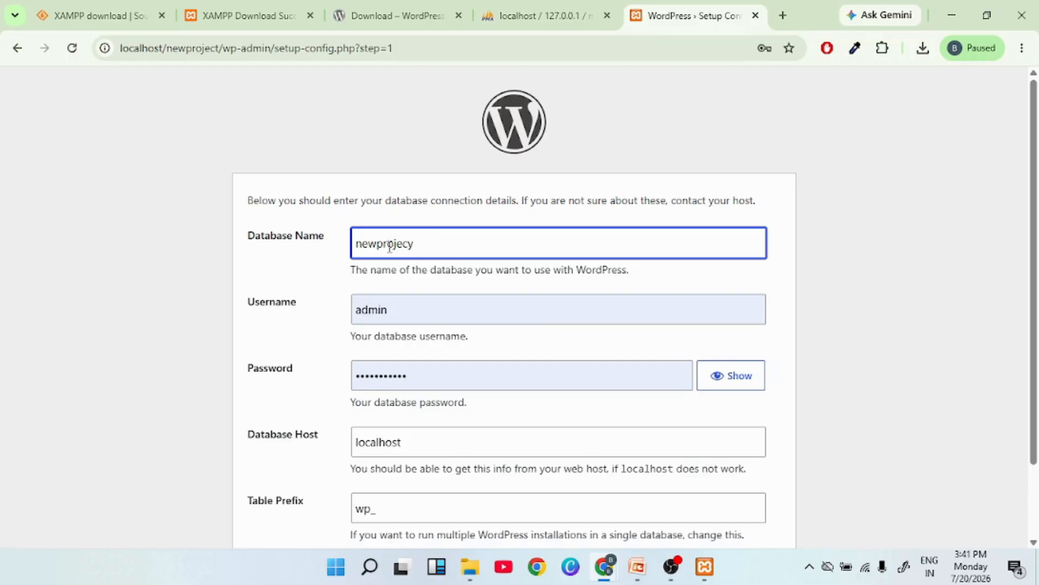
key(BackSpace)
text(t)
Set the database username to root, leave the password blank, and submit.
click(394, 310)
drag(393, 310, 334, 317)
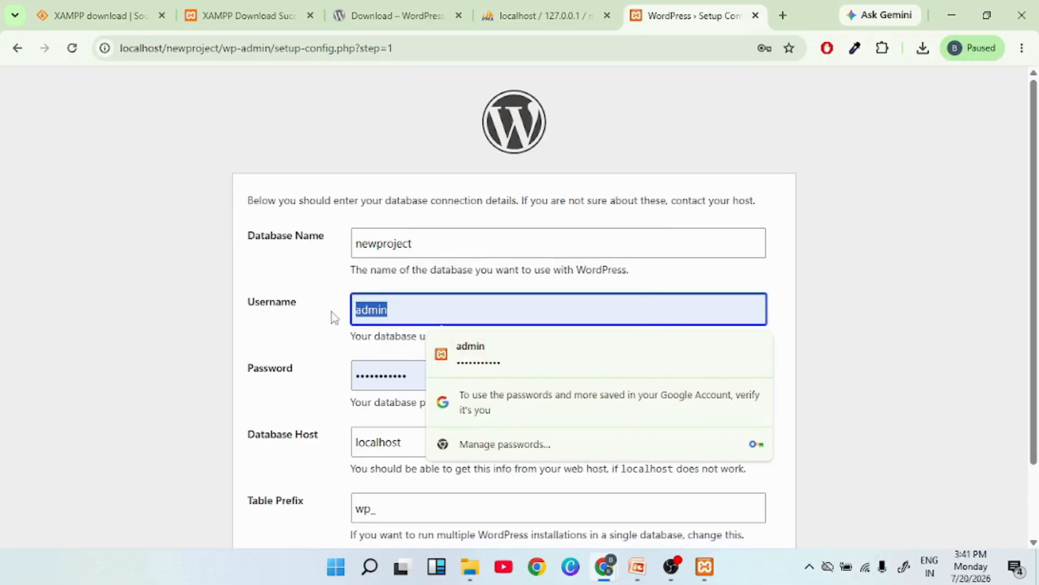
text(root)
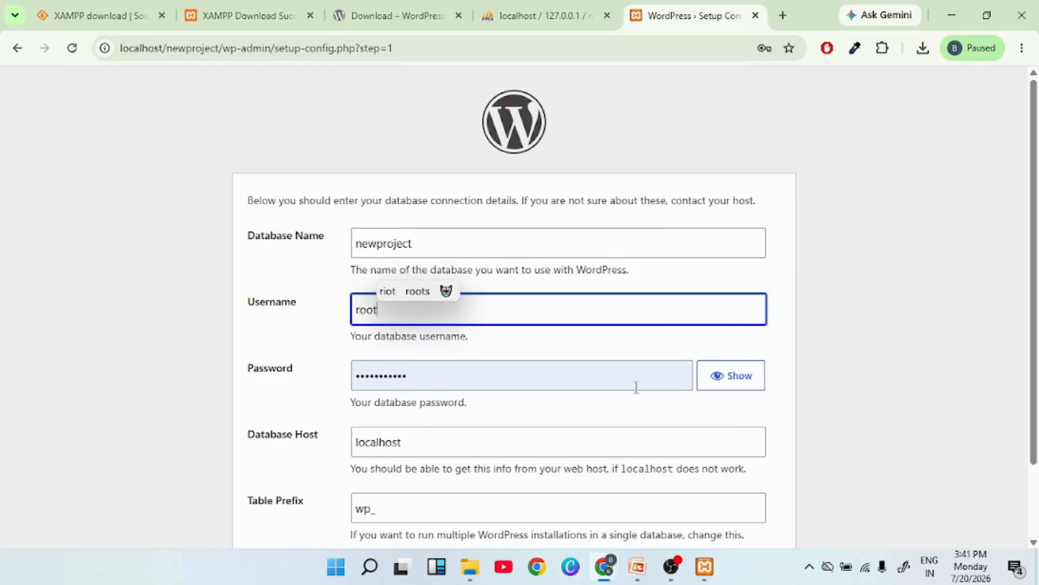
click(423, 376)
drag(422, 376, 342, 382)
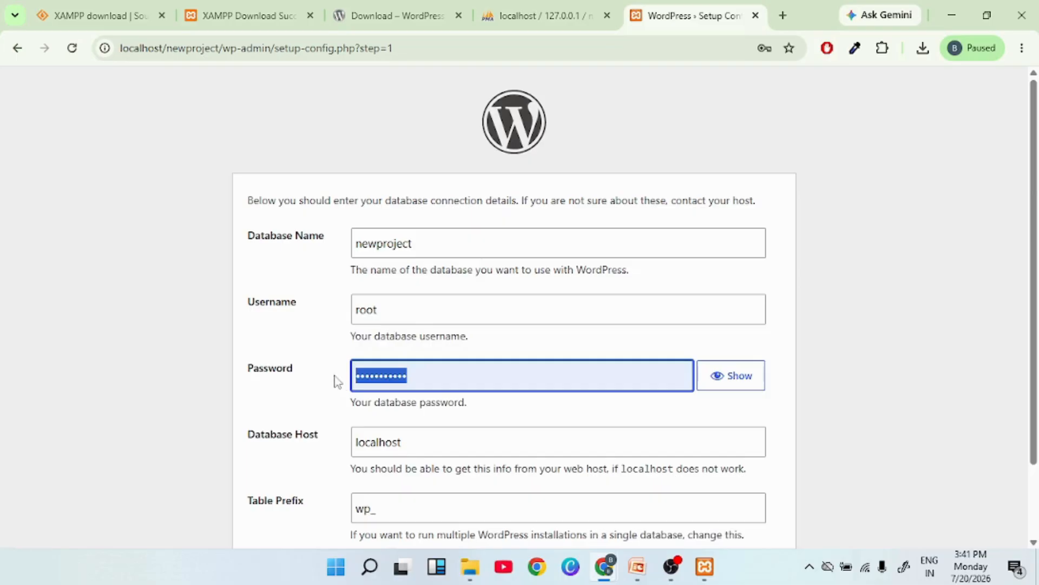
key(BackSpace)
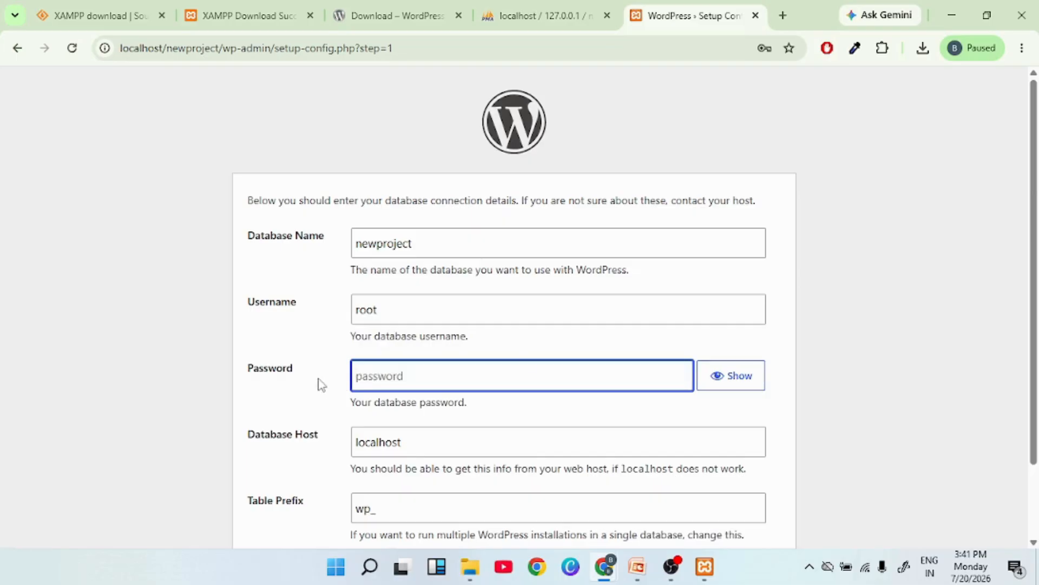
scroll(803, 390, down, 1)
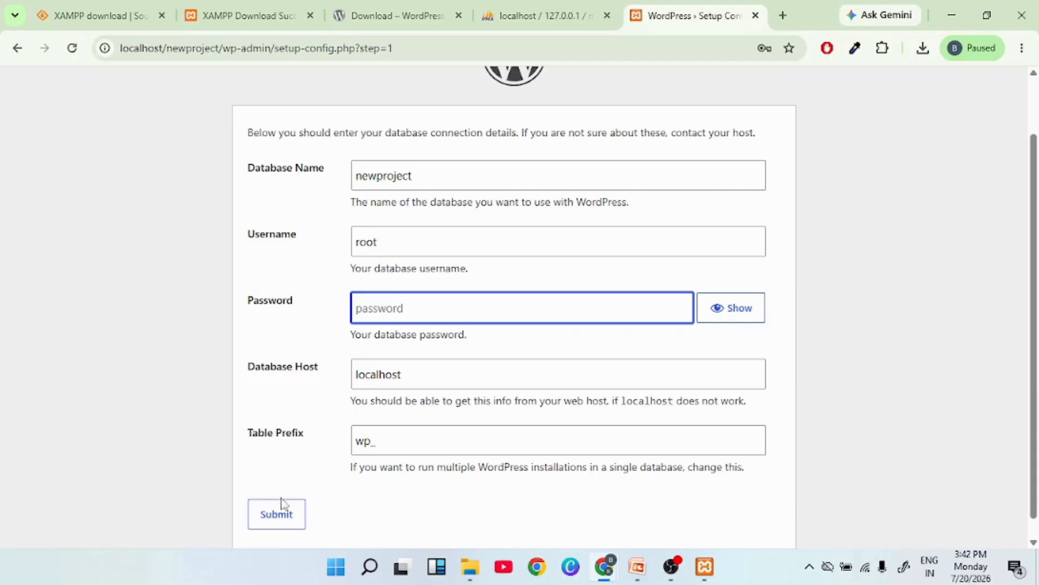
click(279, 517)
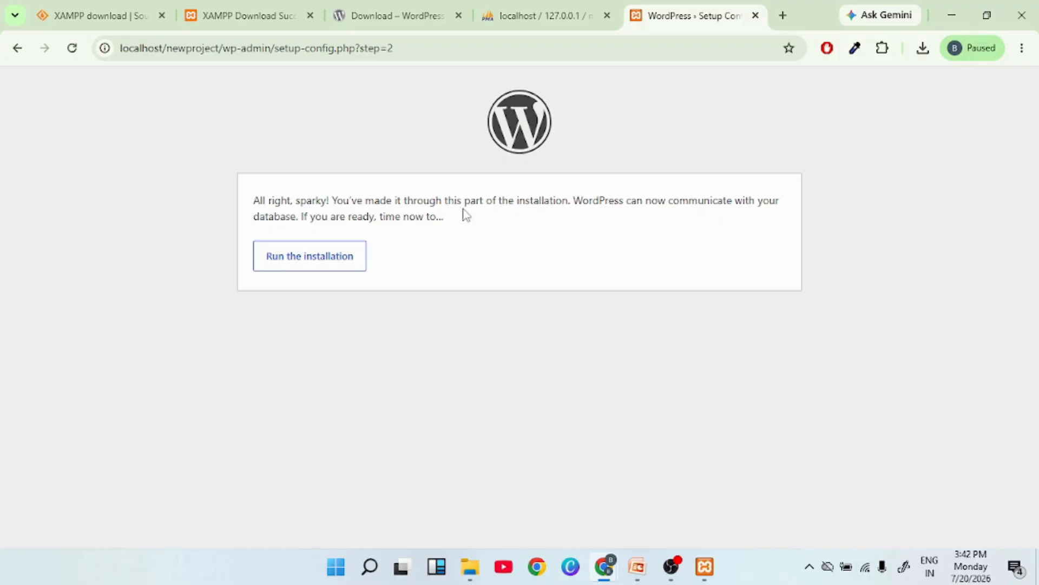
Run the WordPress installation.
click(296, 263)
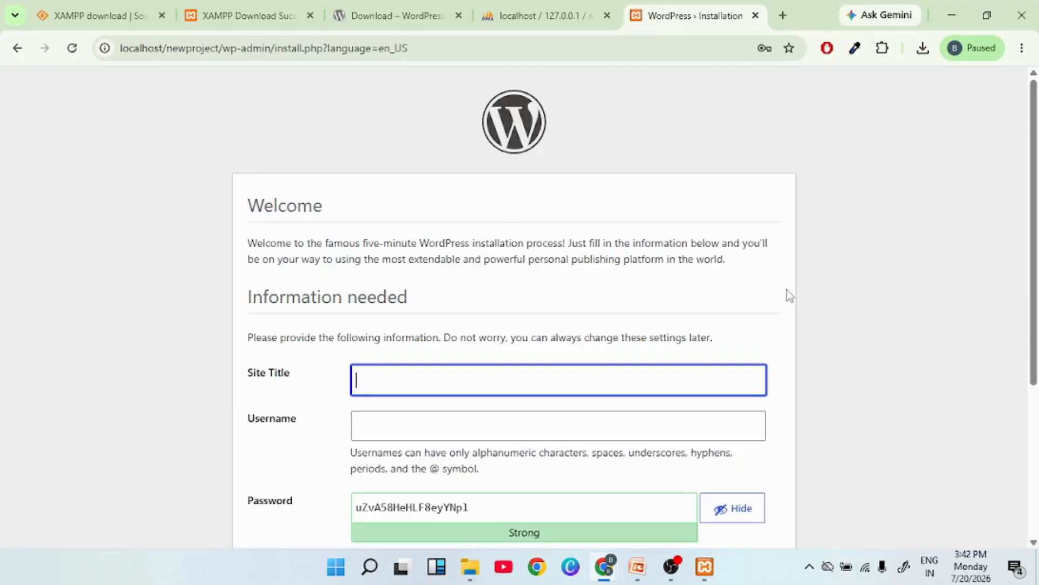
Set the WordPress site title to newproject.
scroll(760, 204, down, 1)
scroll(824, 304, down, 2)
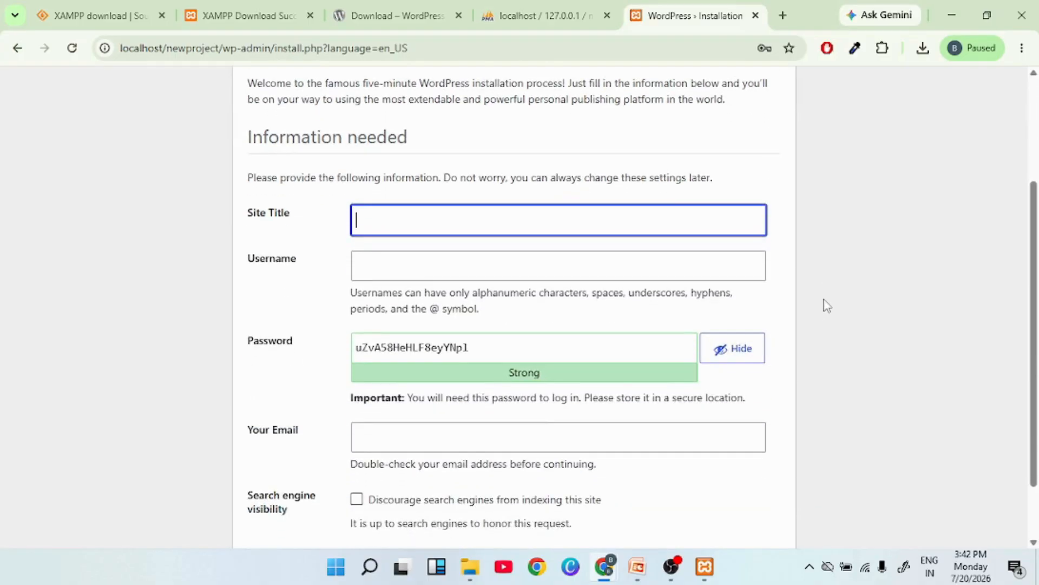
scroll(827, 306, down, 1)
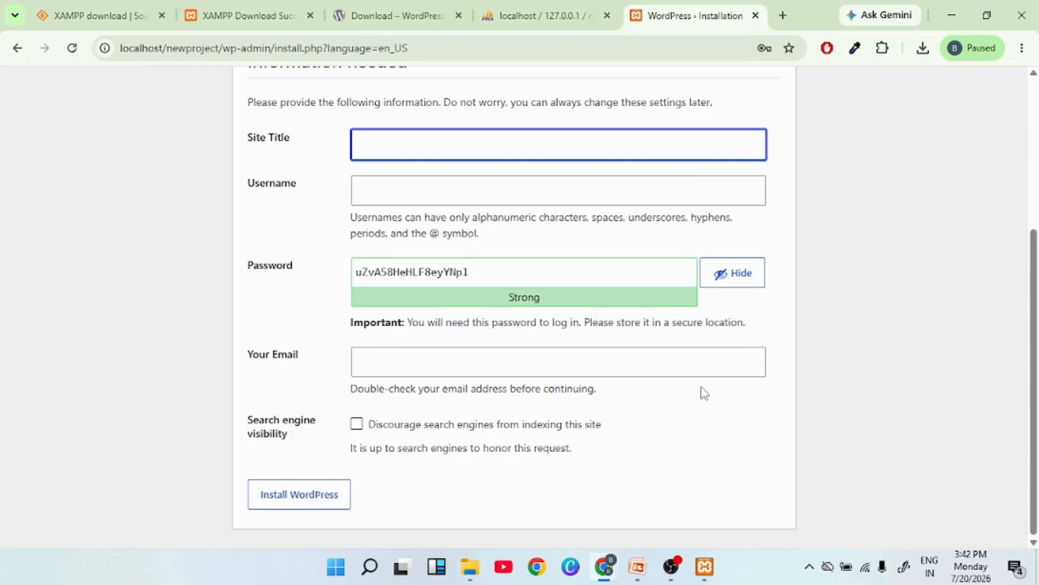
scroll(704, 393, up, 1)
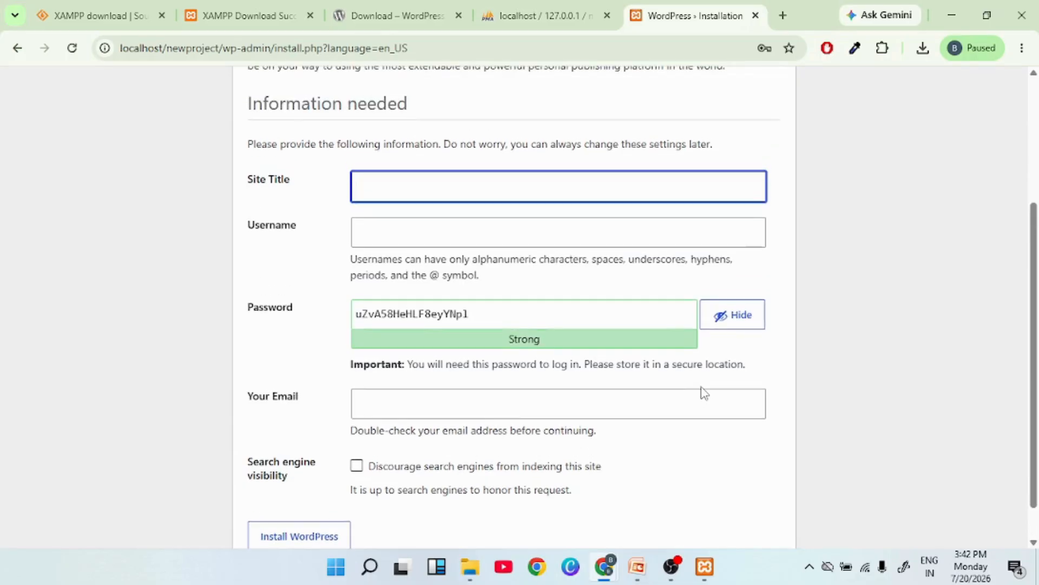
click(414, 183)
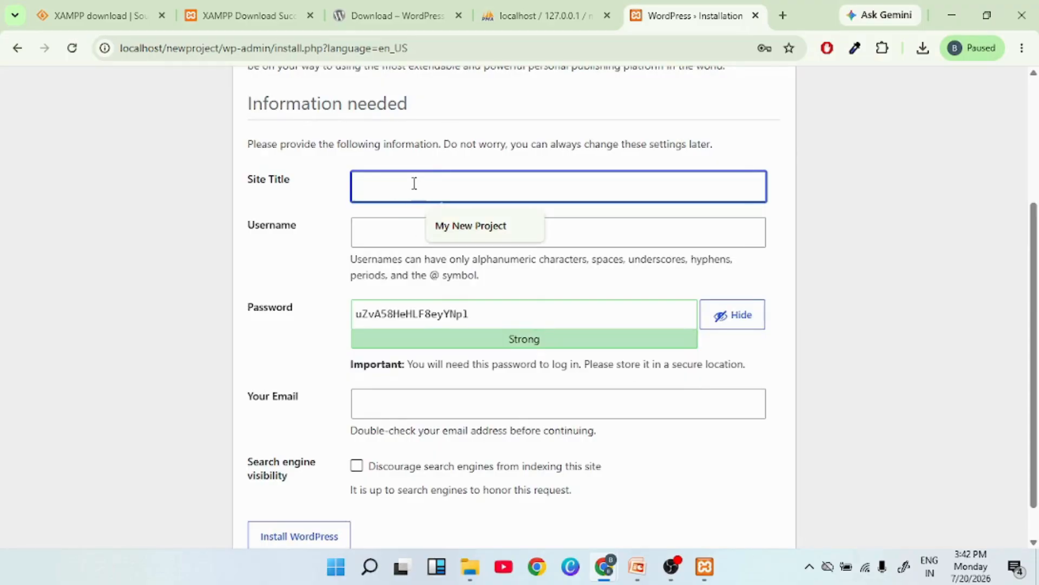
text(n)
key(BackSpace)
text(new)
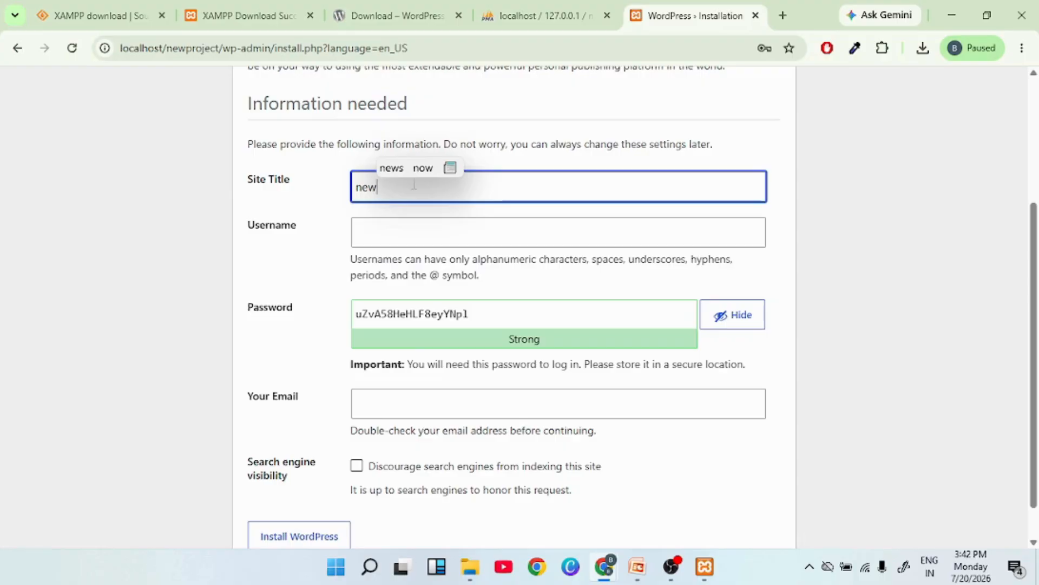
text(project)
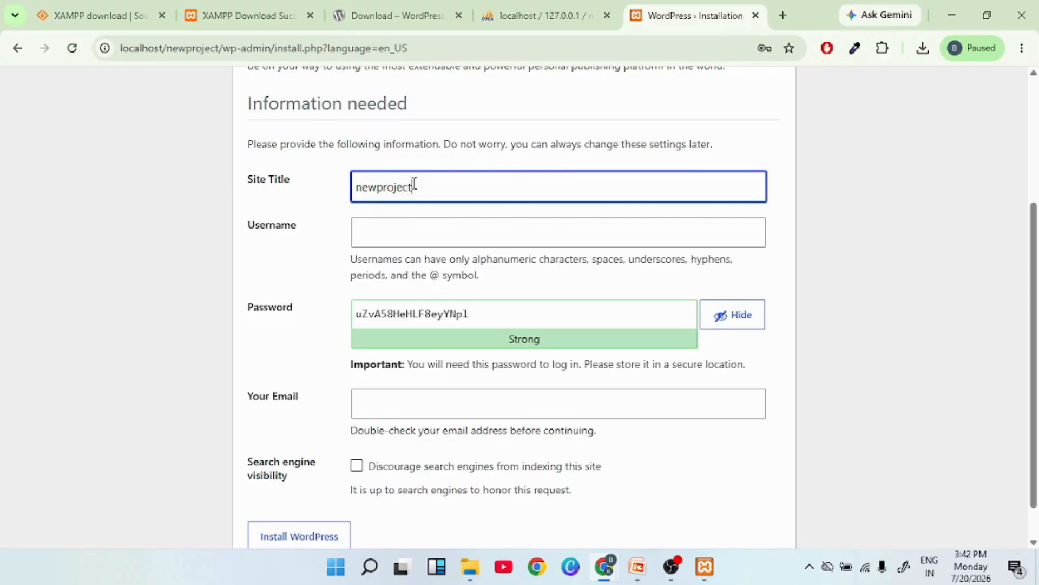
Set the admin username to admin and select the generated password.
click(397, 232)
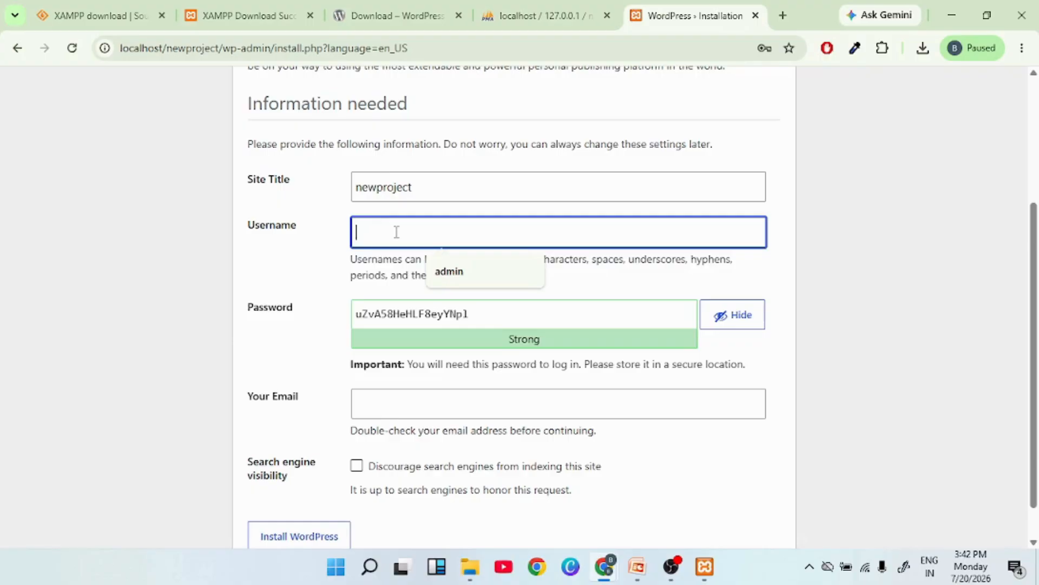
text(admin)
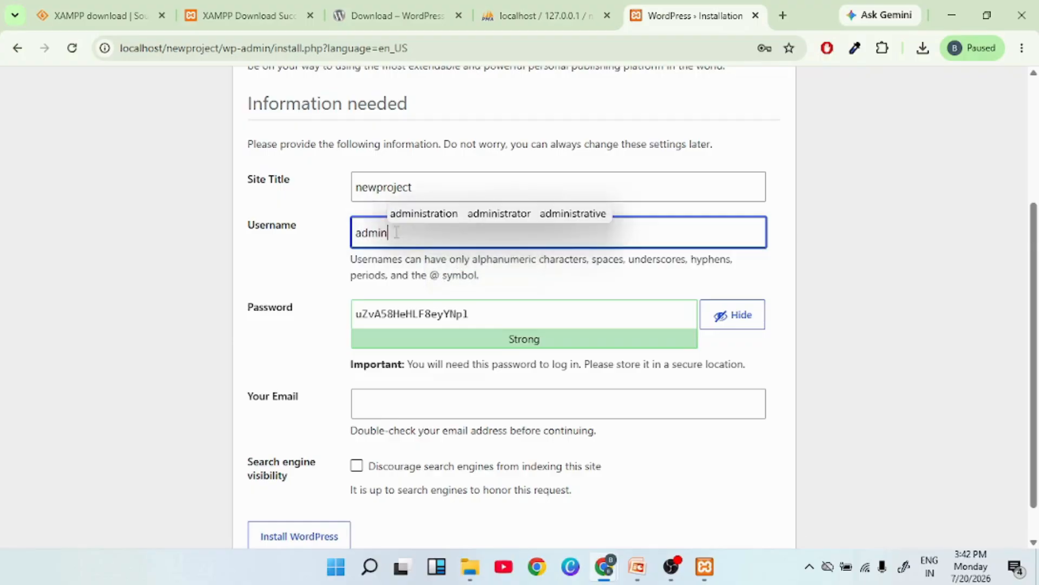
click(480, 311)
drag(481, 311, 329, 325)
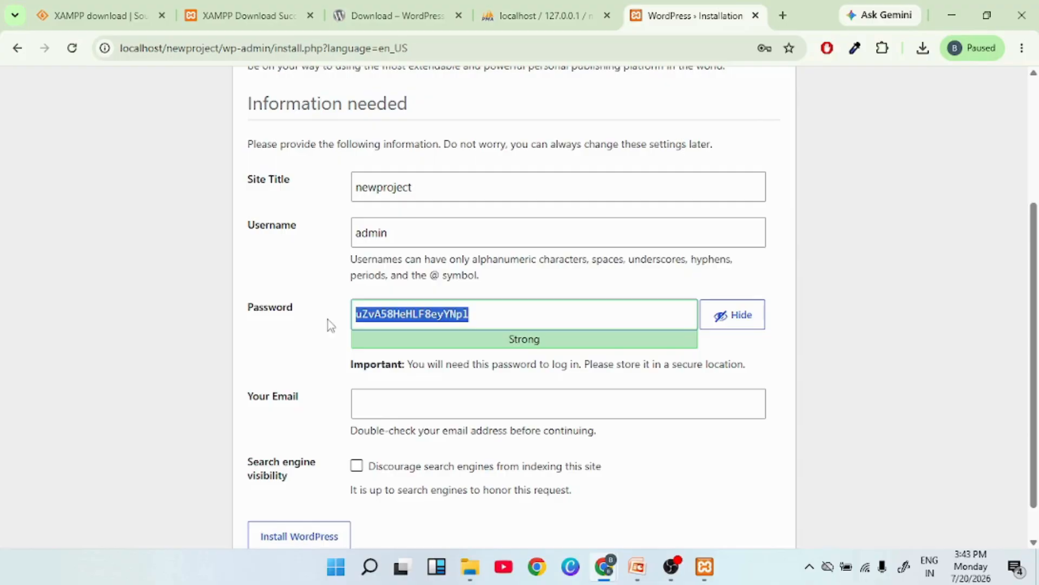
Type a weak admin password, confirm its use, and fill in the site e-mail.
text(admin)
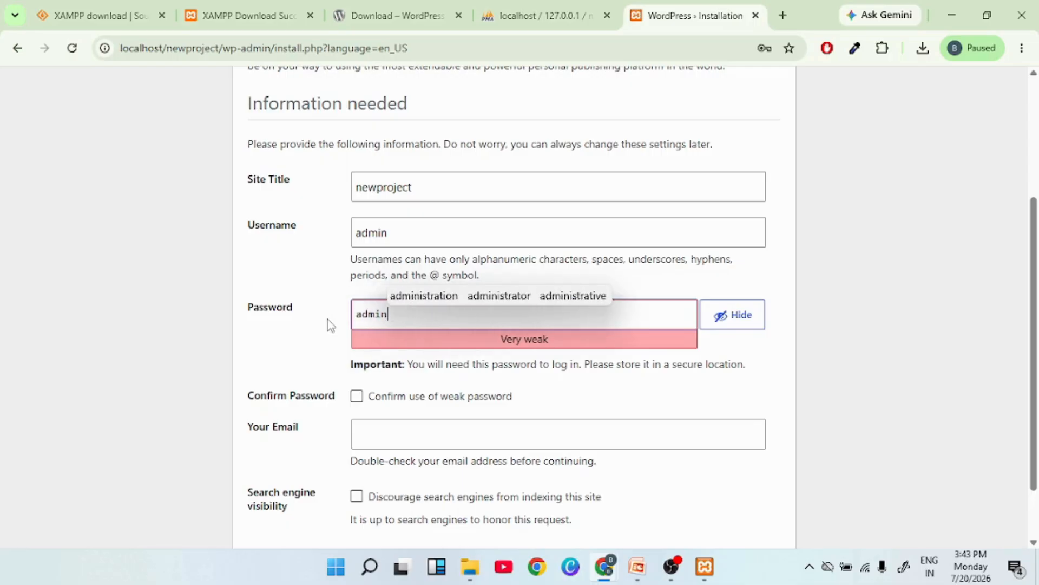
text(12)
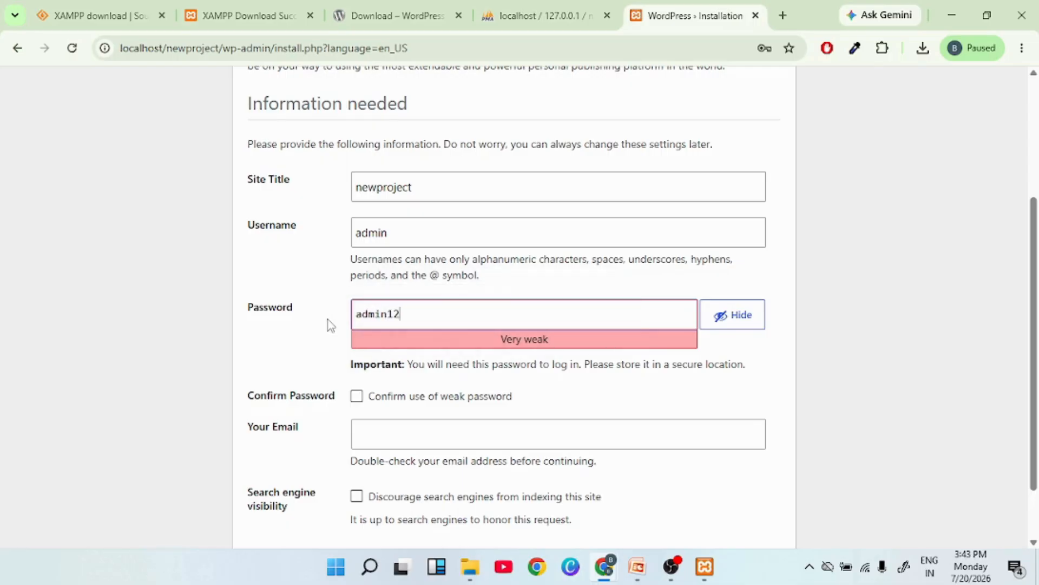
text(3456)
click(357, 398)
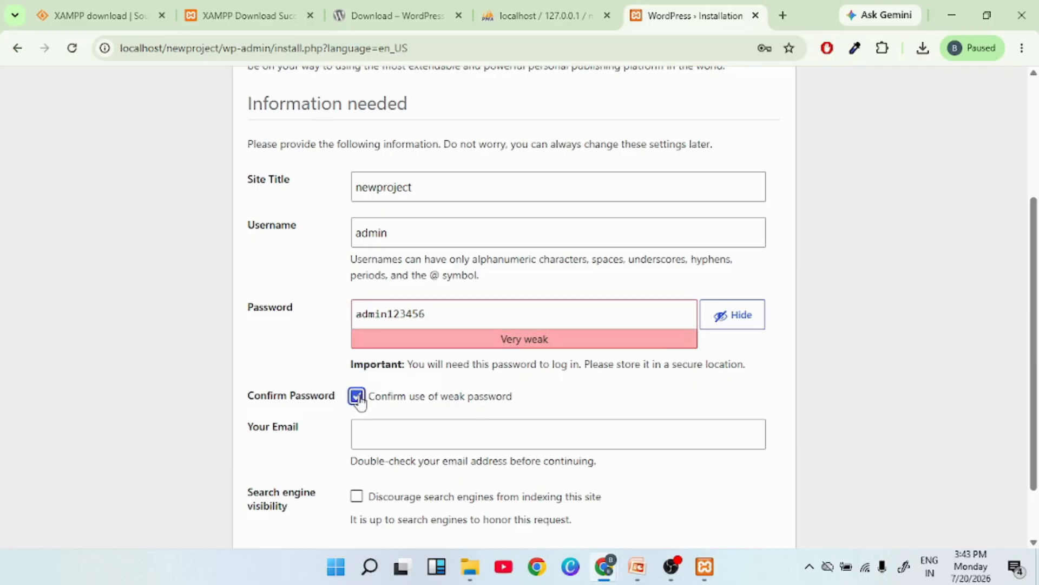
click(386, 442)
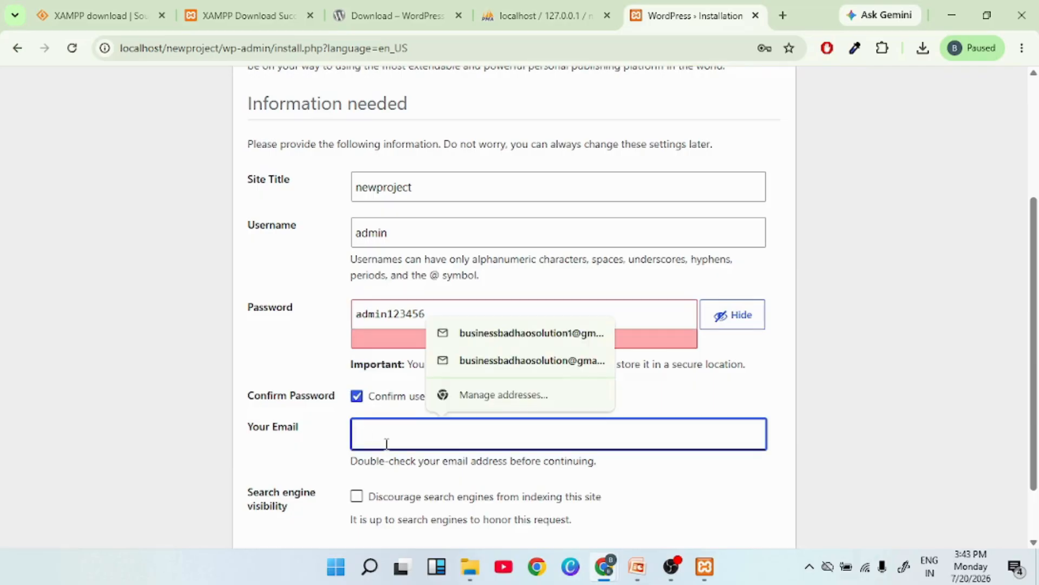
text(admi)
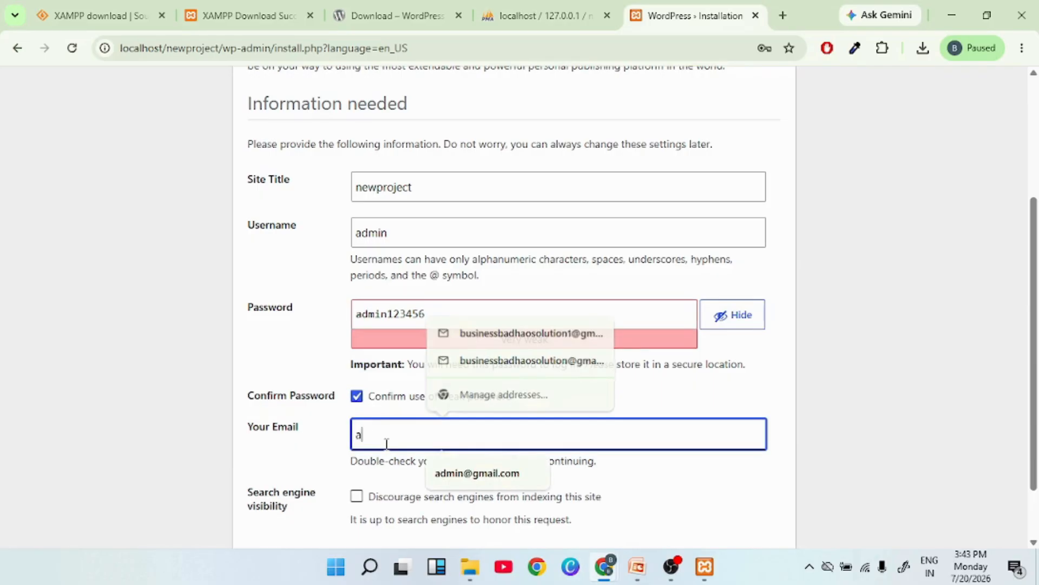
key(BackSpace)
key(BackSpace)
key(BackSpace)
key(BackSpace)
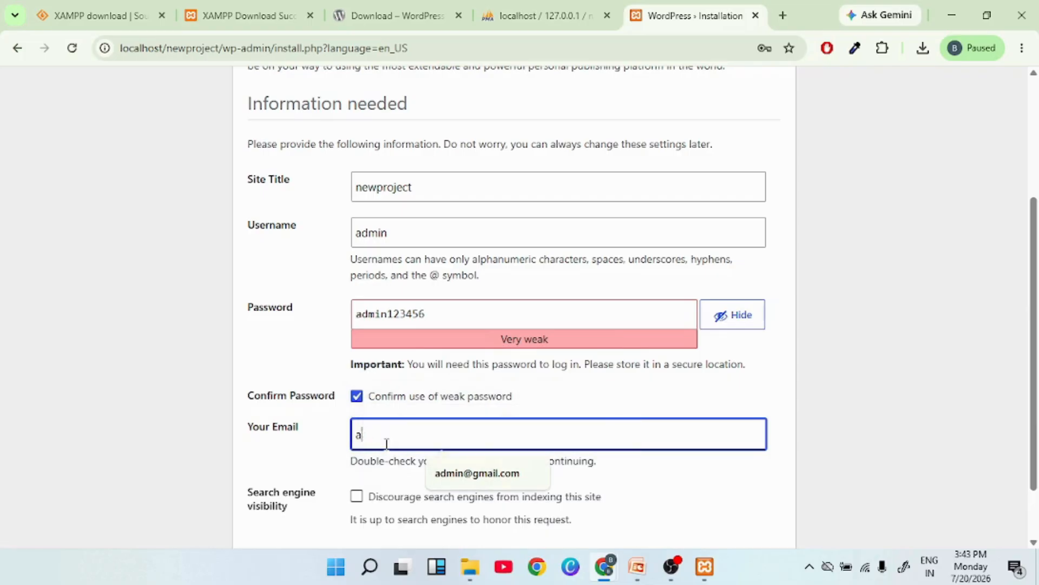
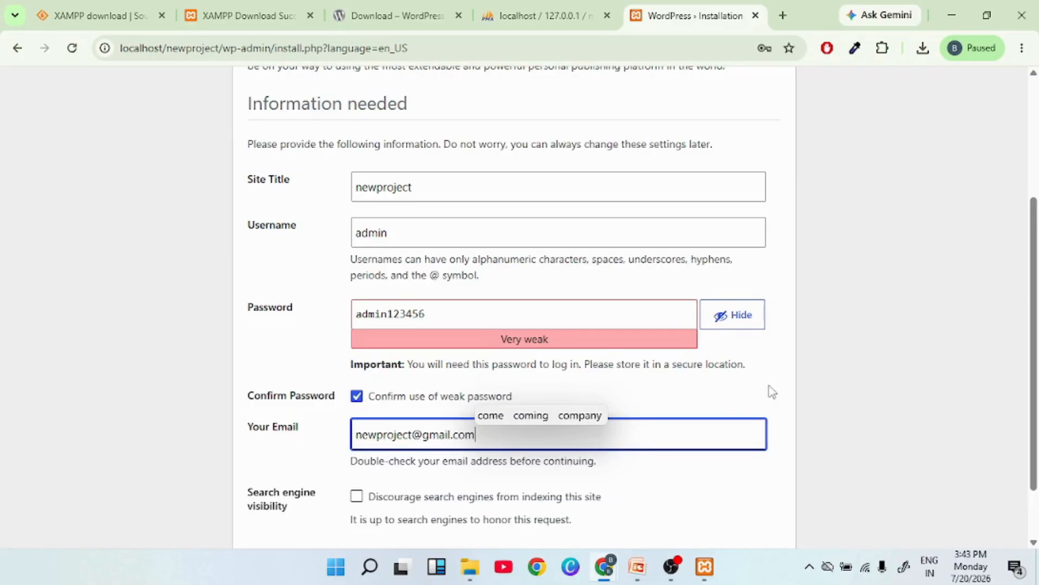
click(776, 420)
Discourage search engines from indexing the site and install WordPress.
scroll(775, 414, down, 2)
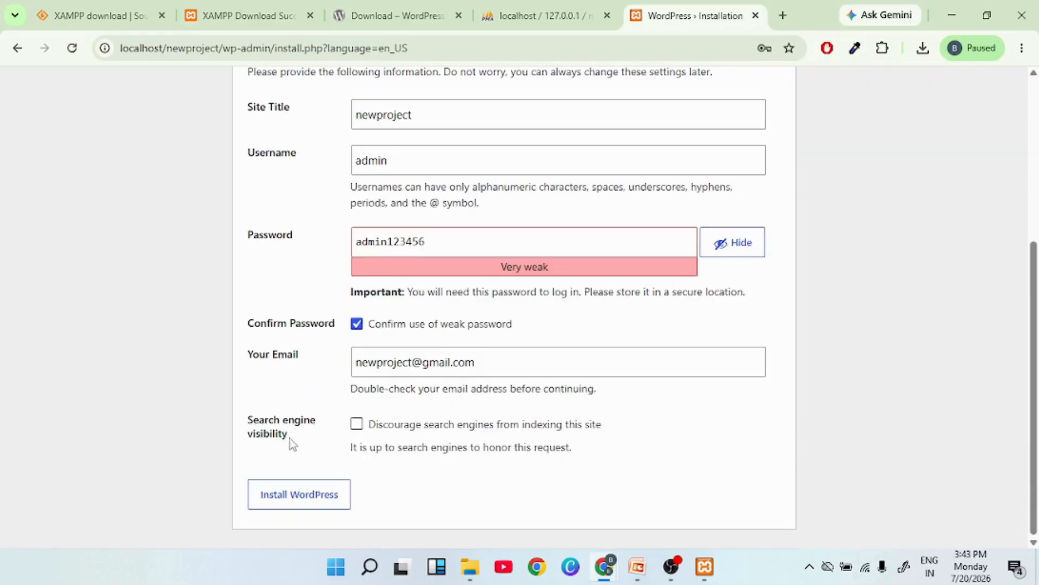
click(357, 425)
click(297, 497)
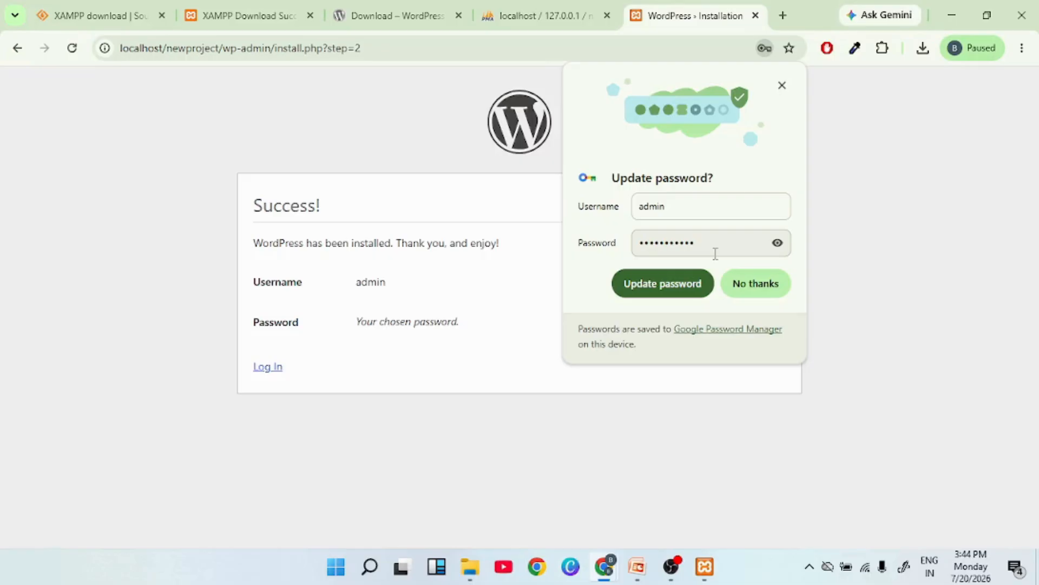
Decline Chrome's offer to update the password and go to the WordPress login page.
click(754, 291)
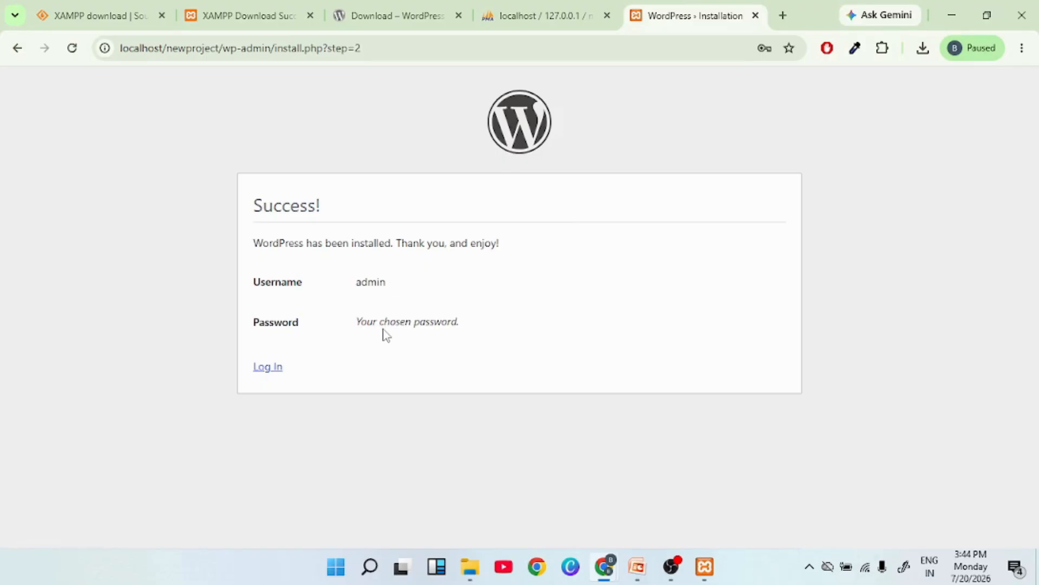
click(269, 368)
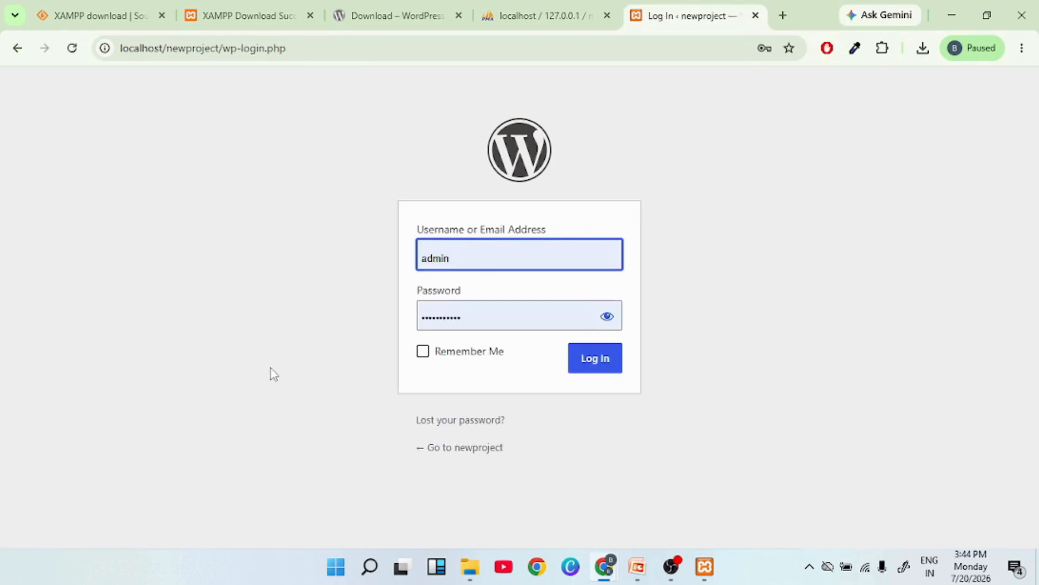
Sign in as admin, re-entering the correct account password after the first attempt fails.
click(607, 317)
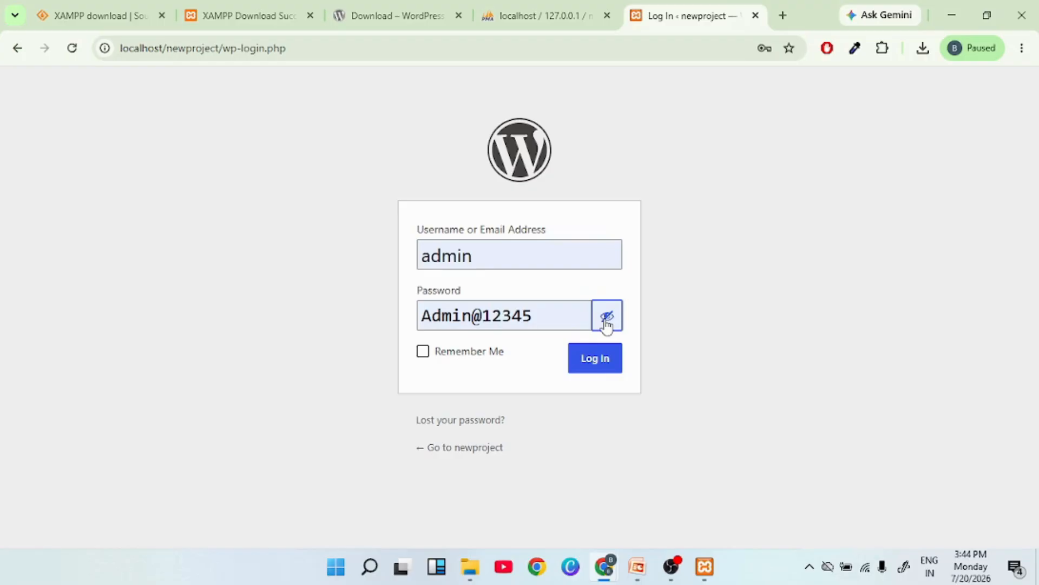
click(604, 367)
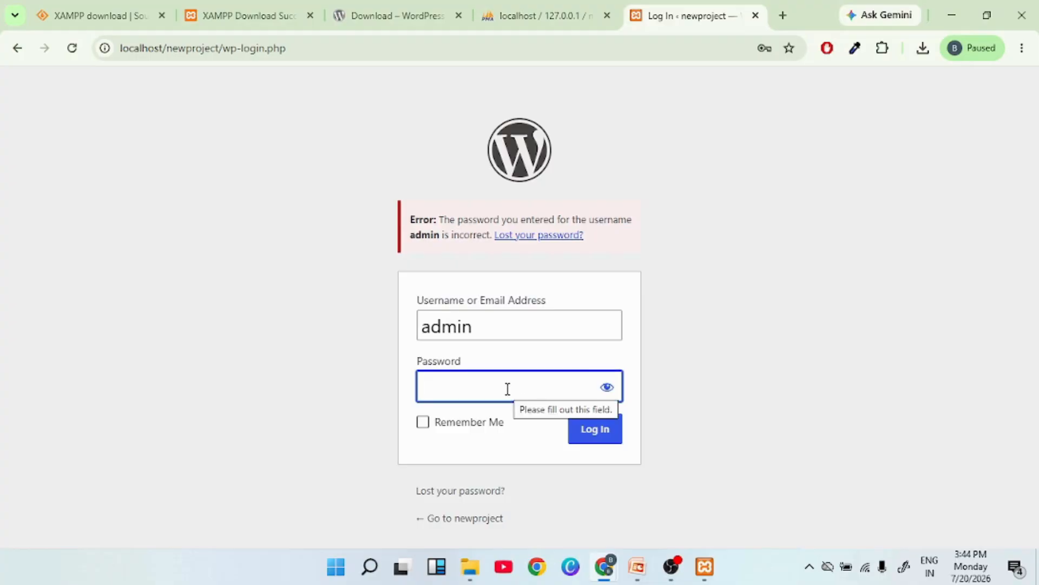
text(admi)
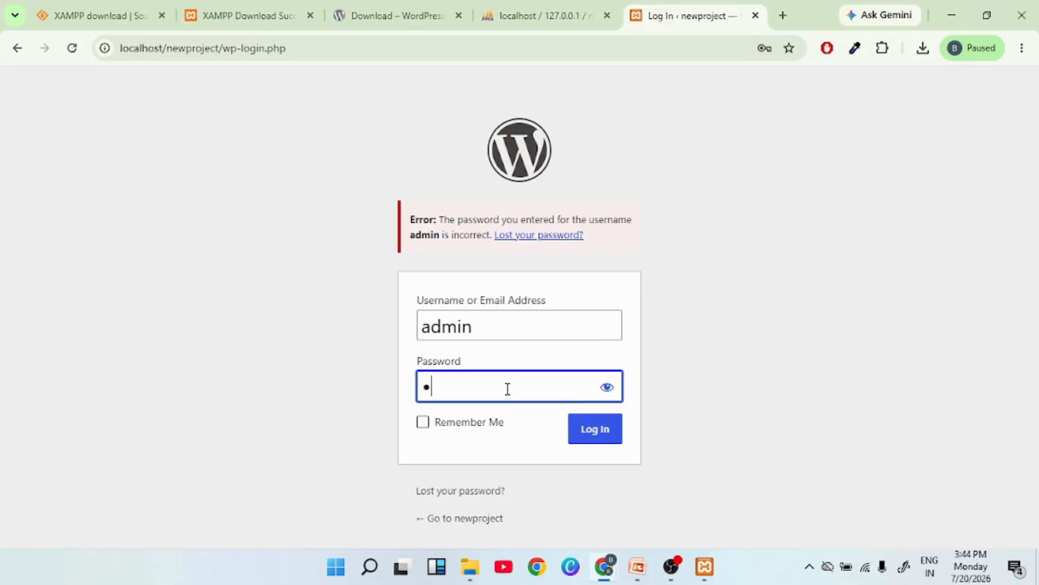
text(n@123)
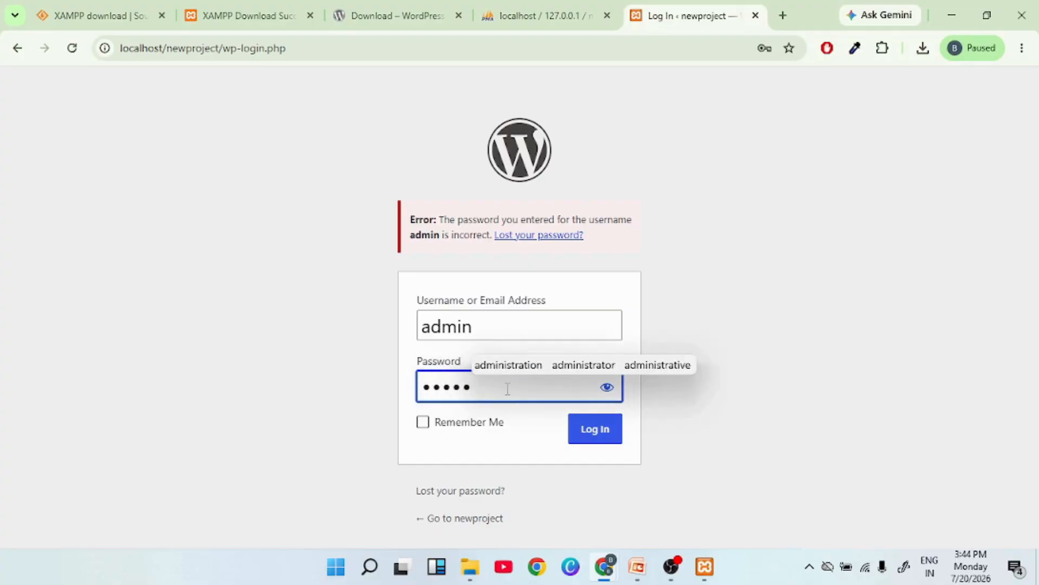
text(456)
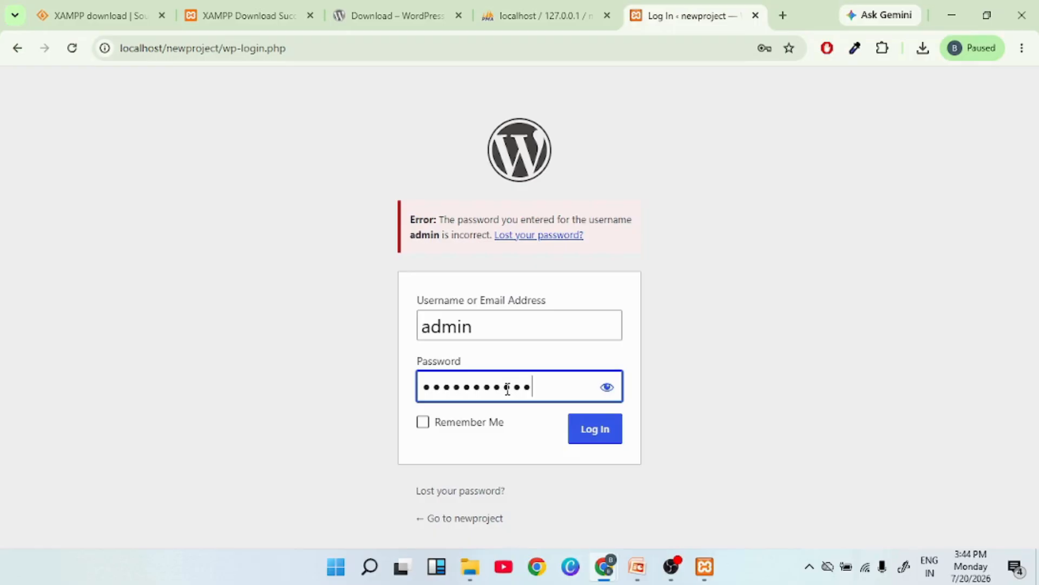
click(607, 387)
click(598, 430)
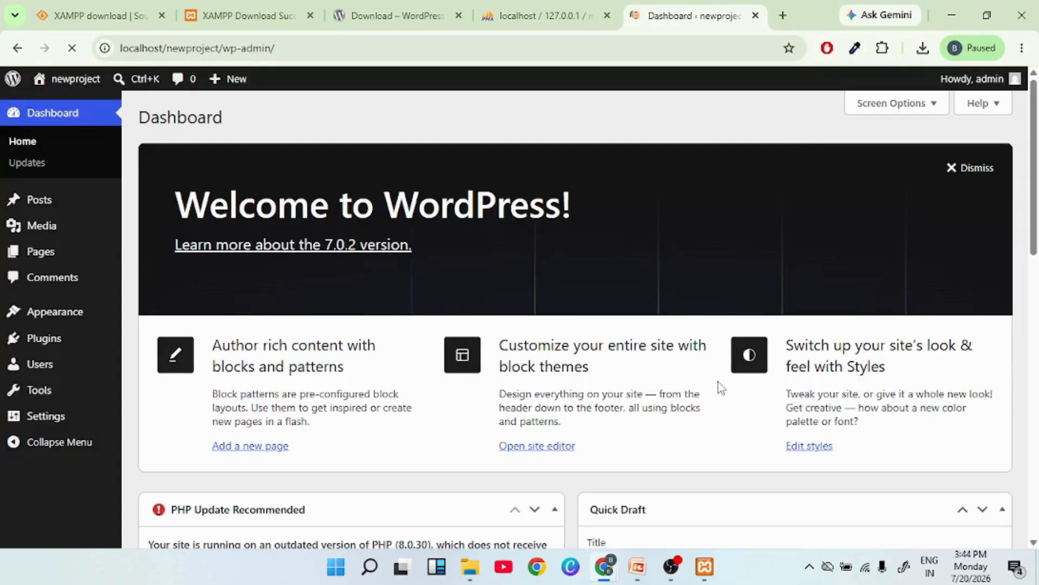
Dismiss Chrome's Update password prompt over the Dashboard and bring up the PowerPoint presentation.
scroll(719, 382, down, 5)
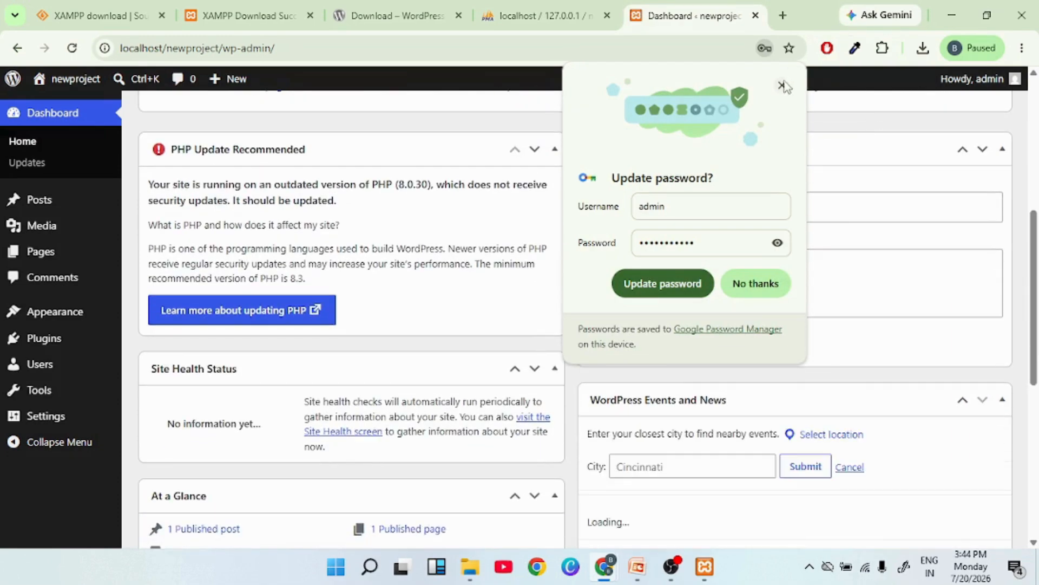
click(782, 85)
scroll(636, 275, up, 6)
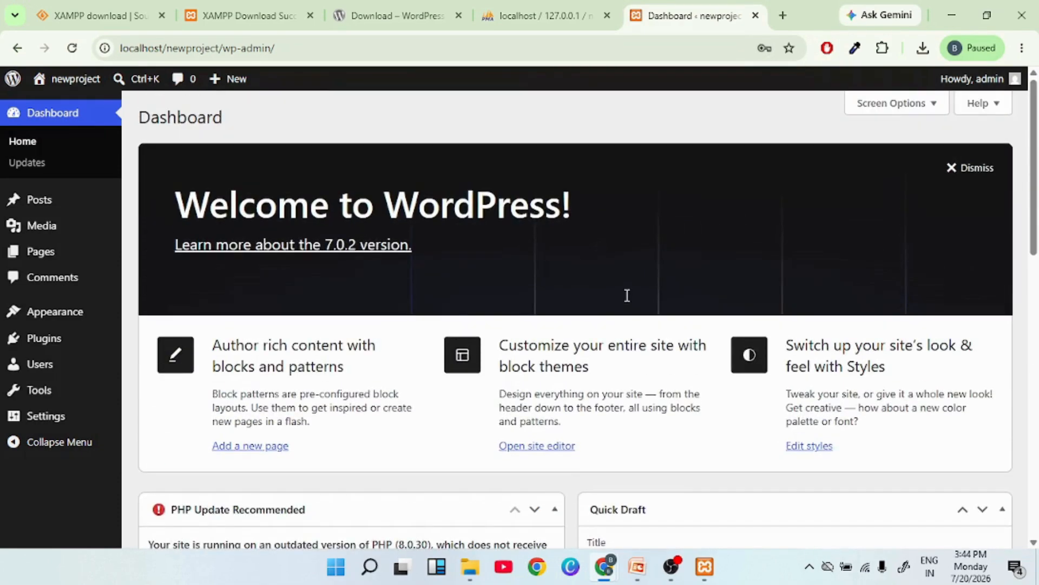
click(638, 568)
View slide 6, Class Summary, in PowerPoint, then minimize PowerPoint.
click(79, 387)
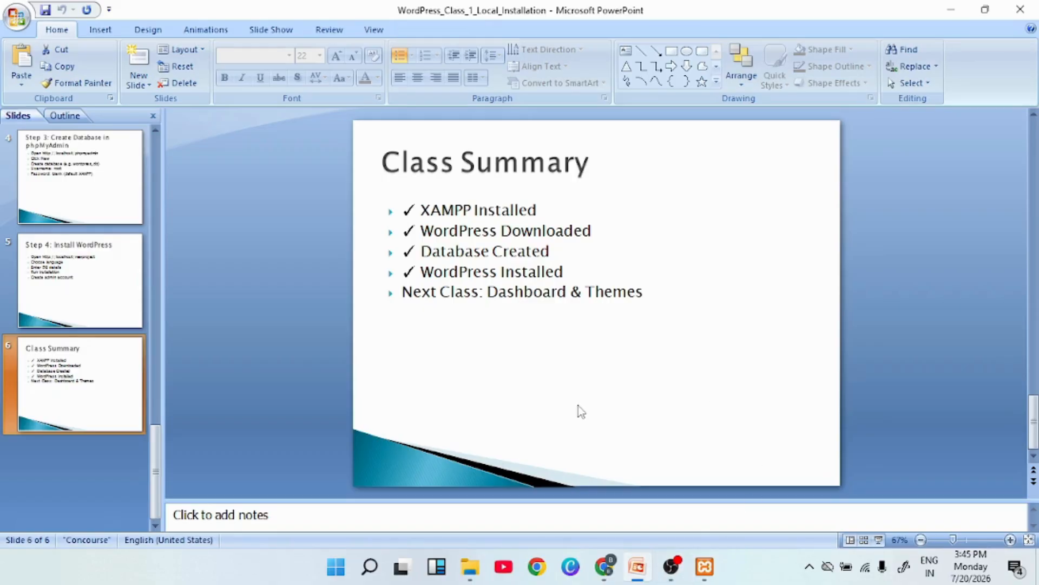
click(951, 10)
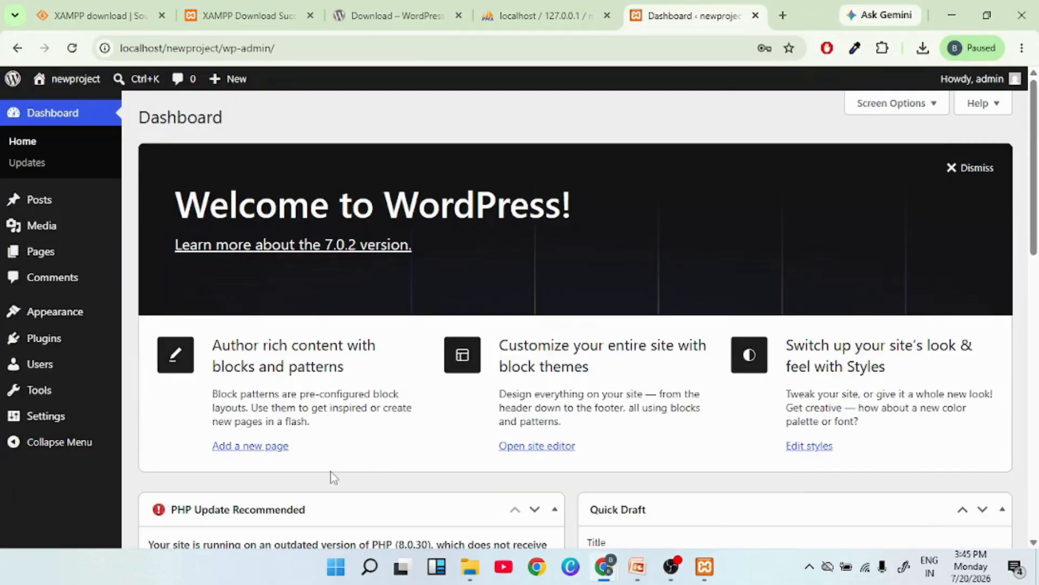
scroll(334, 478, down, 10)
scroll(334, 477, up, 10)
scroll(425, 394, down, 14)
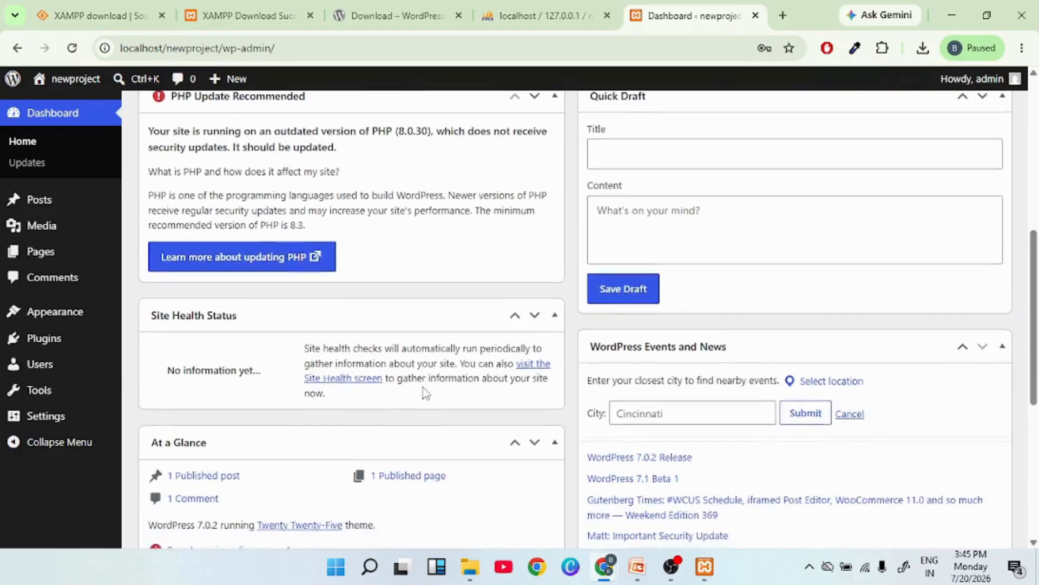
scroll(425, 393, up, 14)
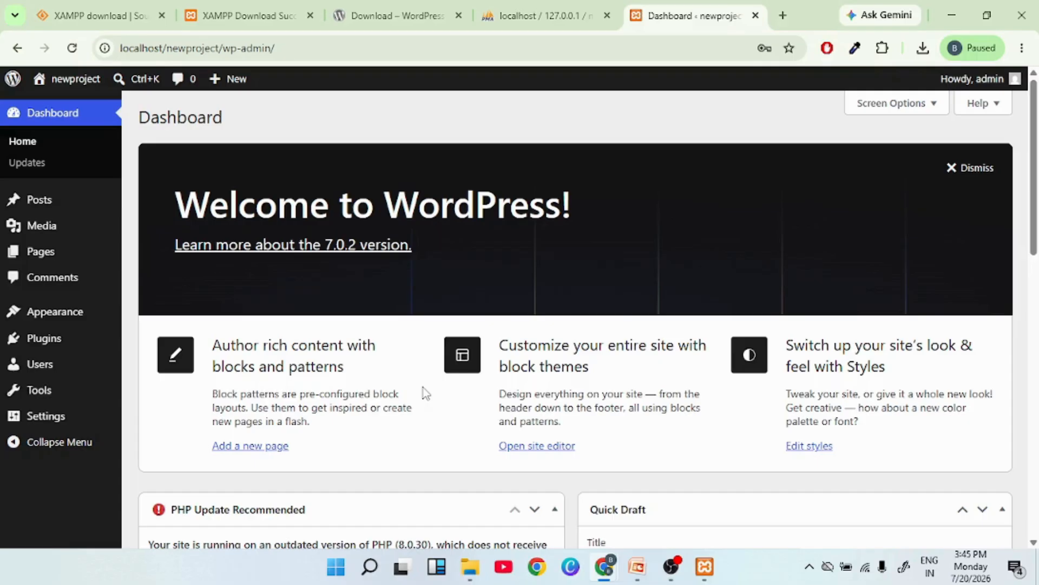
mouse_move(35, 205)
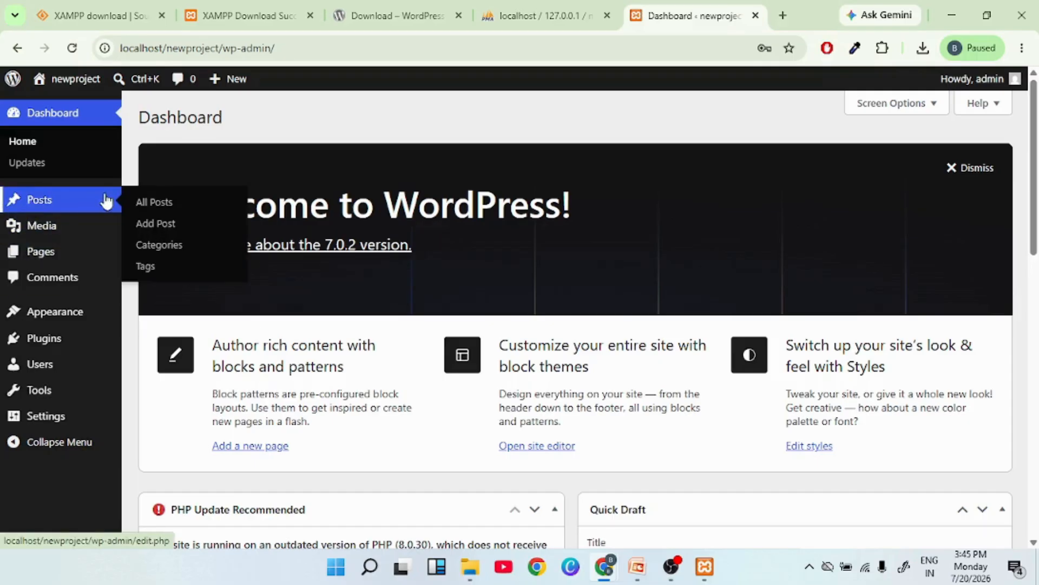
mouse_move(42, 235)
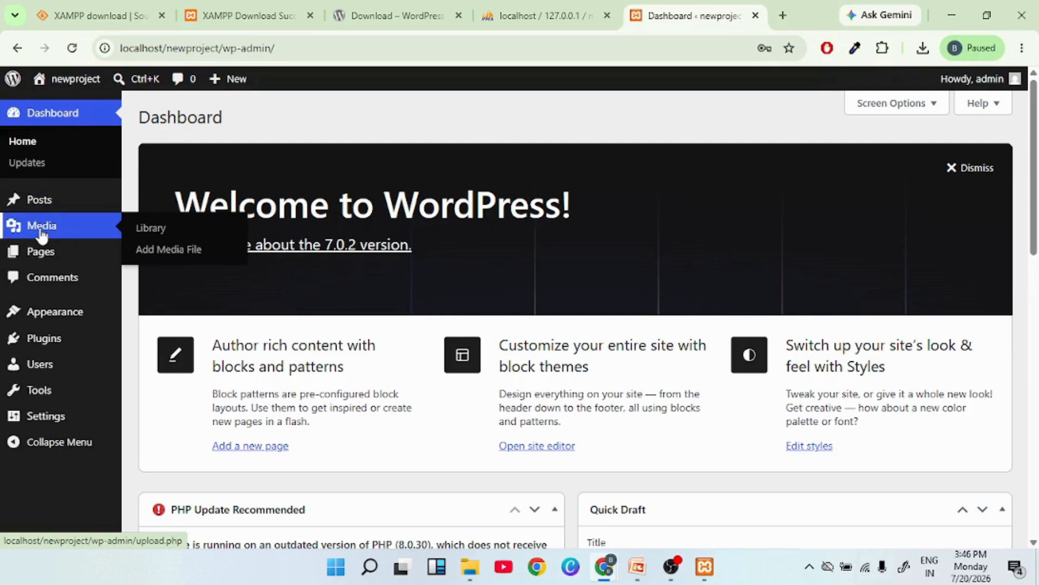
mouse_move(44, 261)
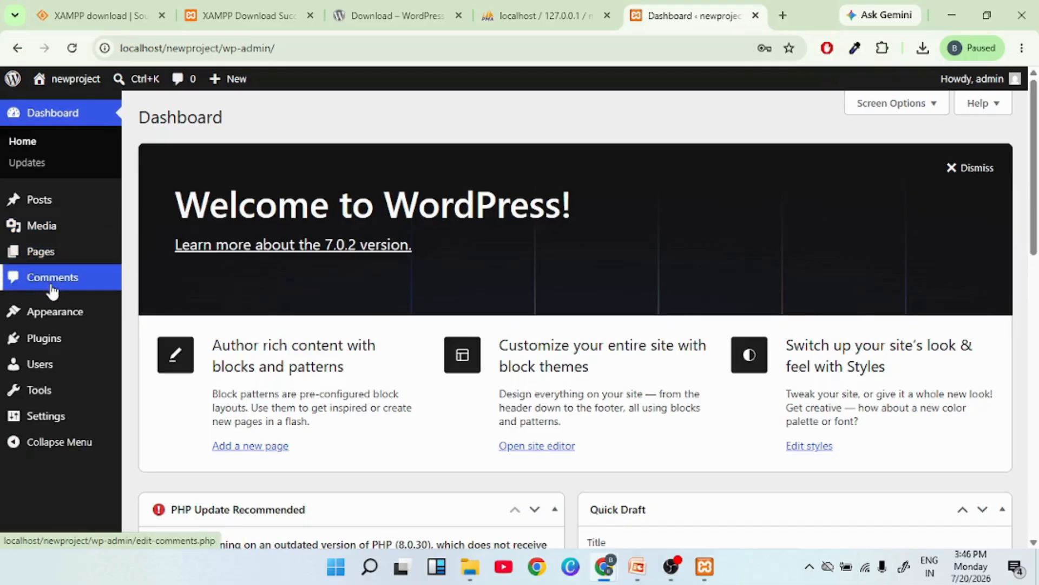
mouse_move(60, 318)
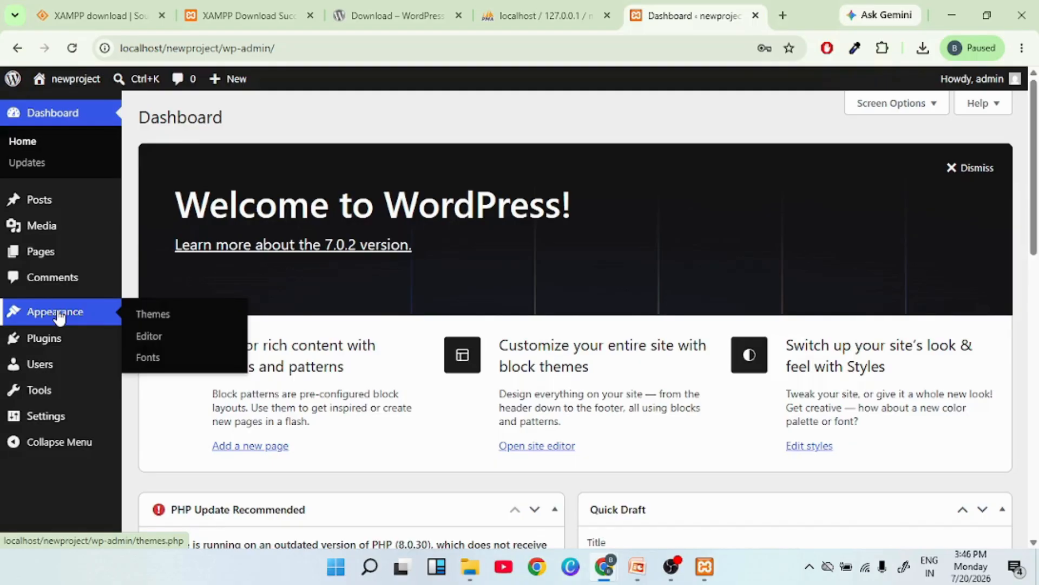
mouse_move(43, 350)
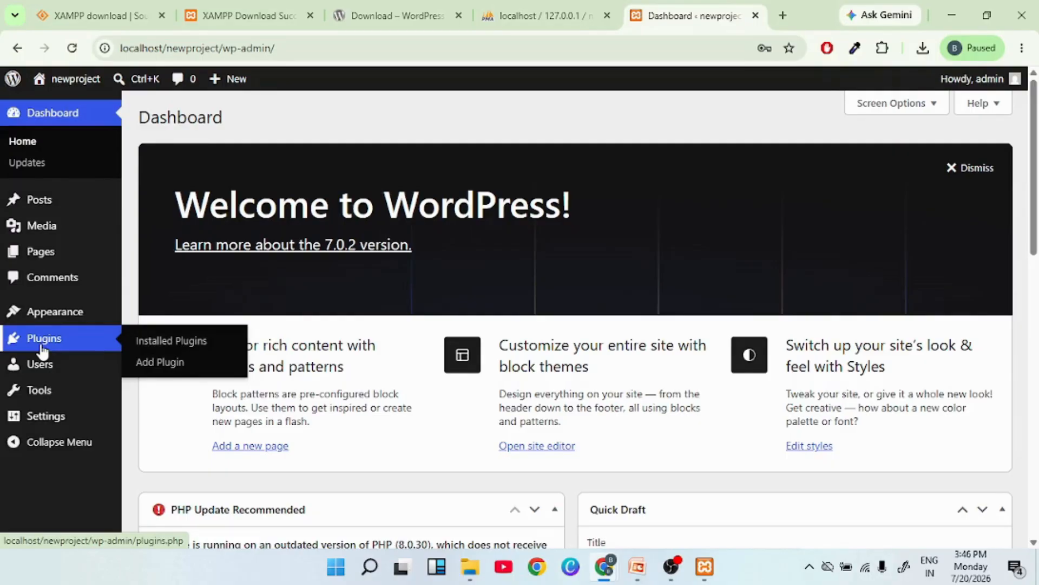
mouse_move(52, 370)
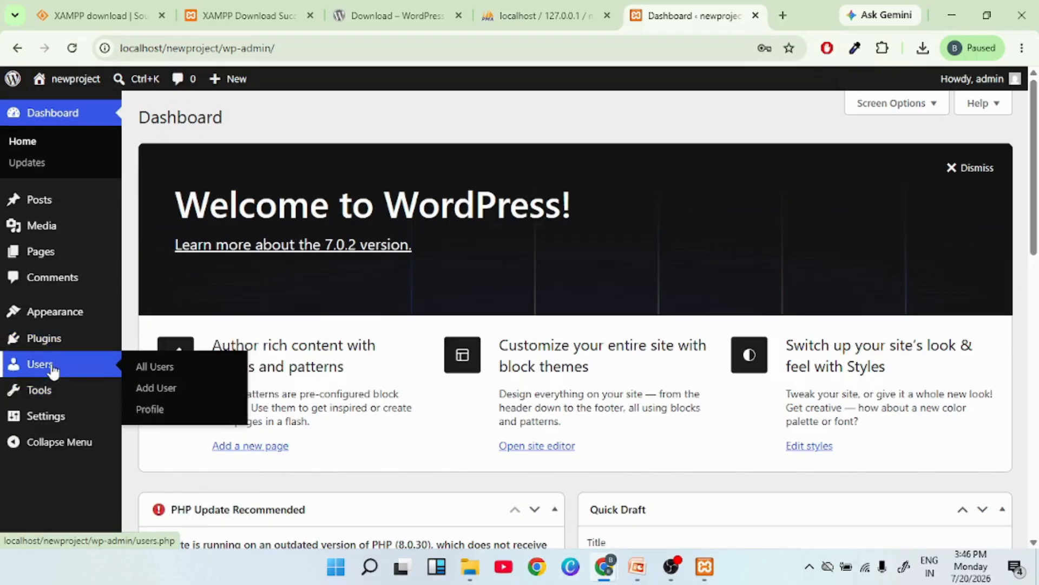
mouse_move(45, 425)
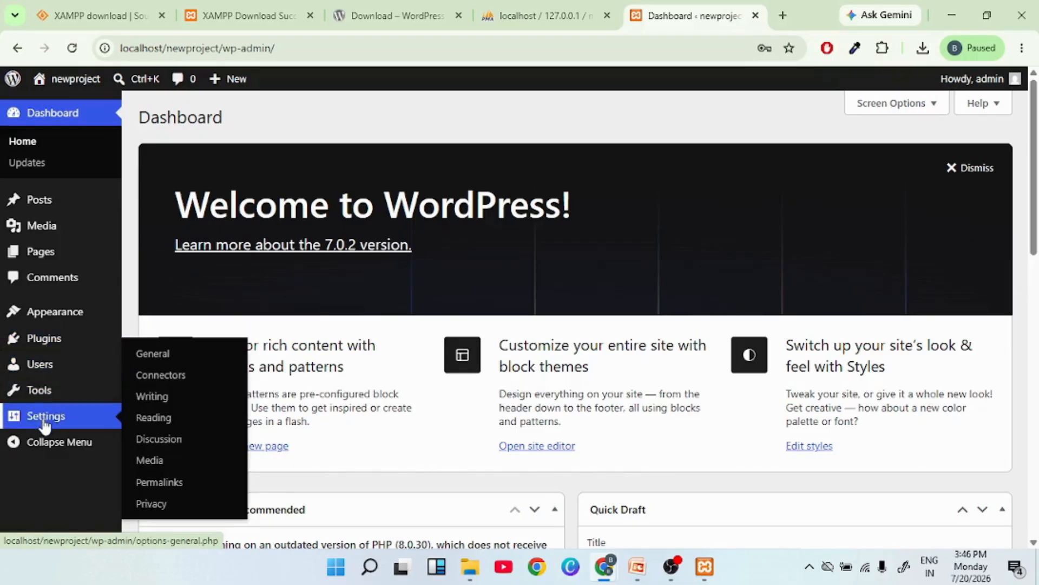